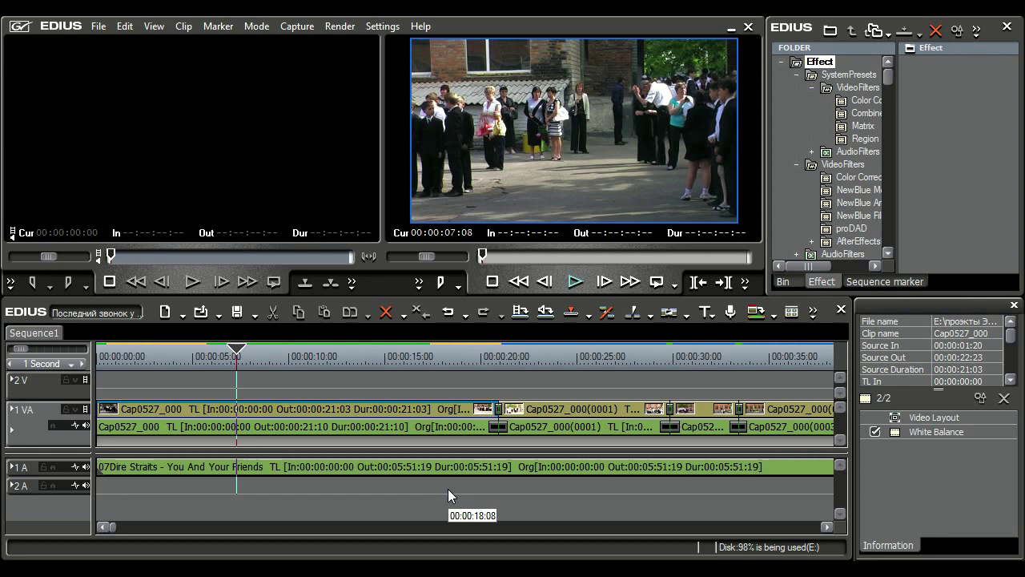
mouse_move(5, 342)
mouse_down()
mouse_move(35, 542)
mouse_move(92, 540)
mouse_up()
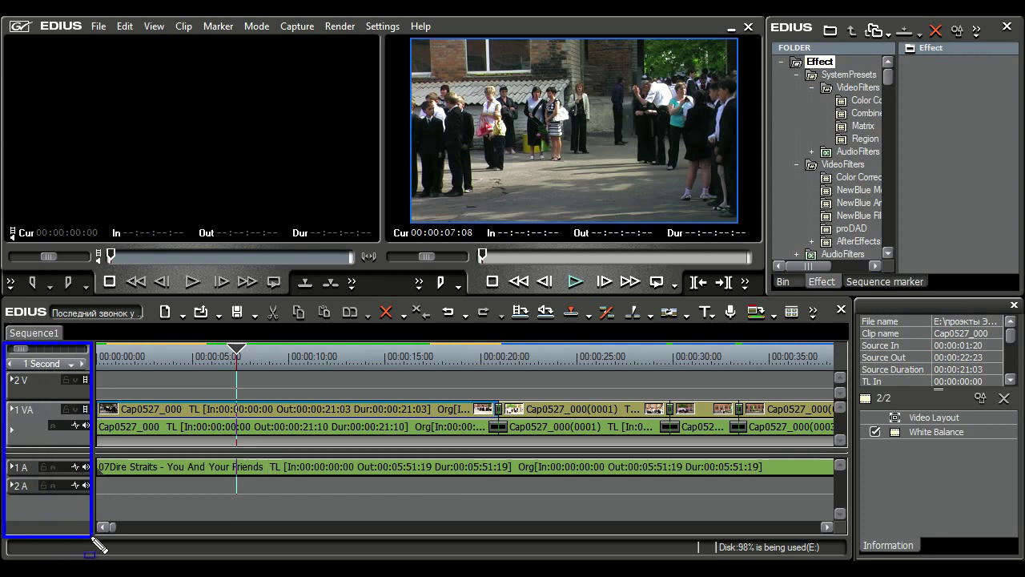
key(Escape)
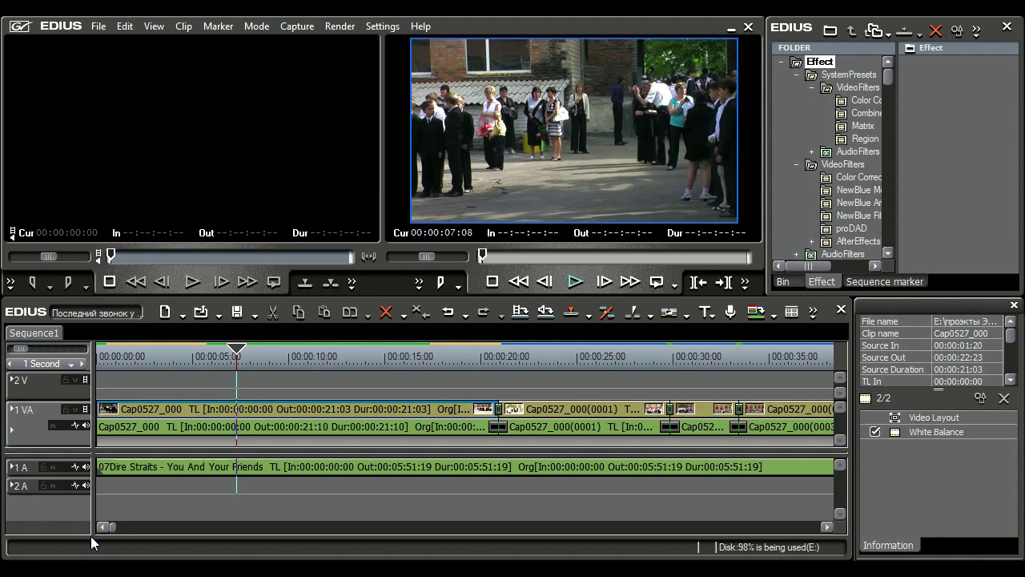
- Expand the 1VA track's audio waveform and cycle its rubber band mode through volume and pan, ending on volume
click(12, 412)
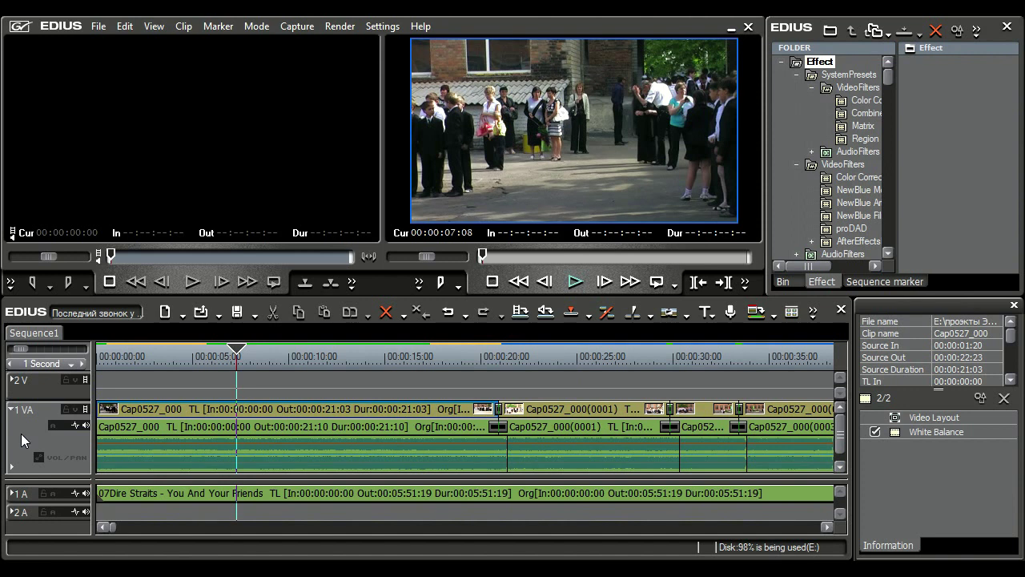
drag(21, 437, 94, 483)
click(38, 461)
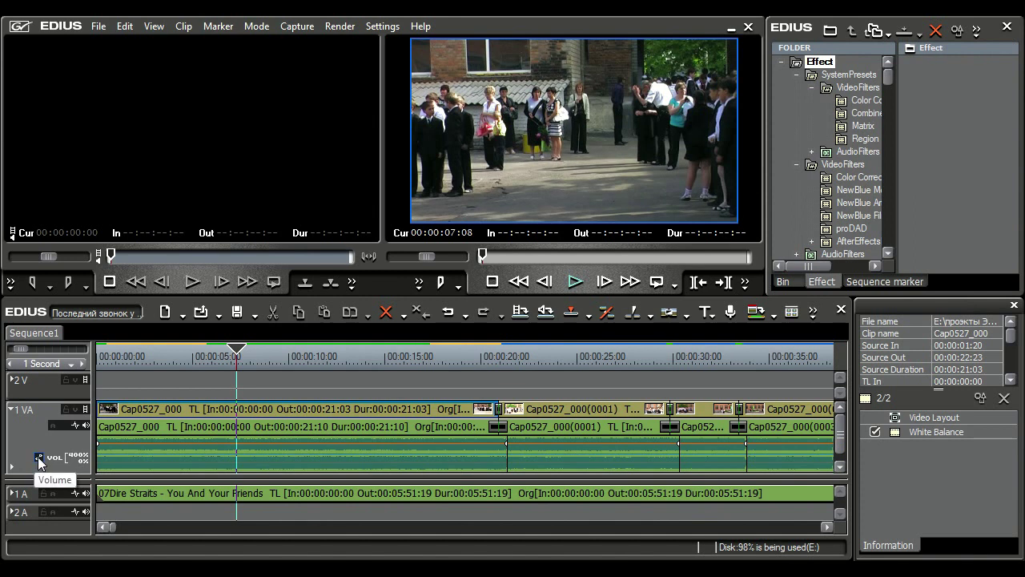
click(39, 459)
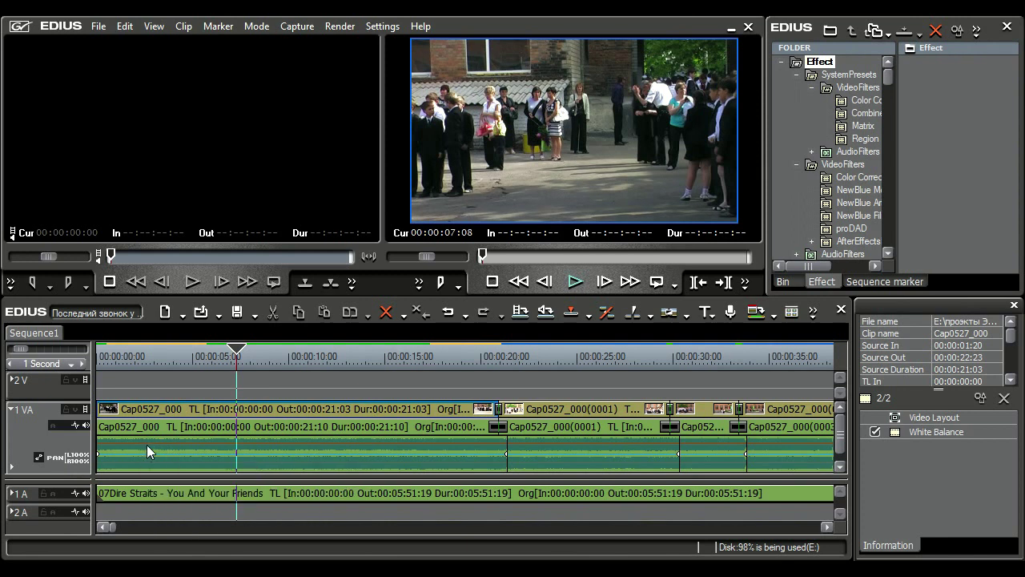
click(37, 458)
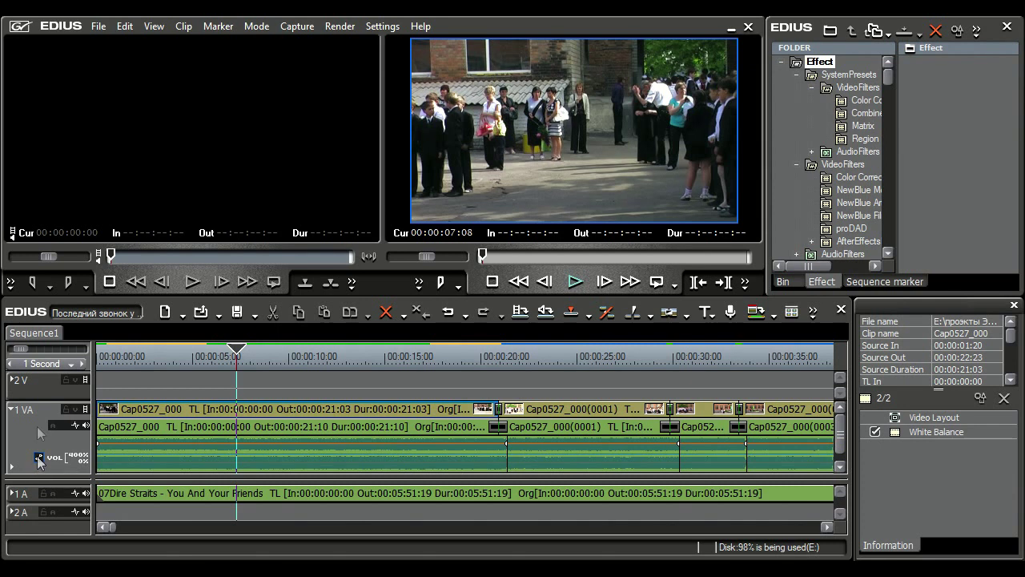
- Turn on the Status overlay for the monitors
click(155, 27)
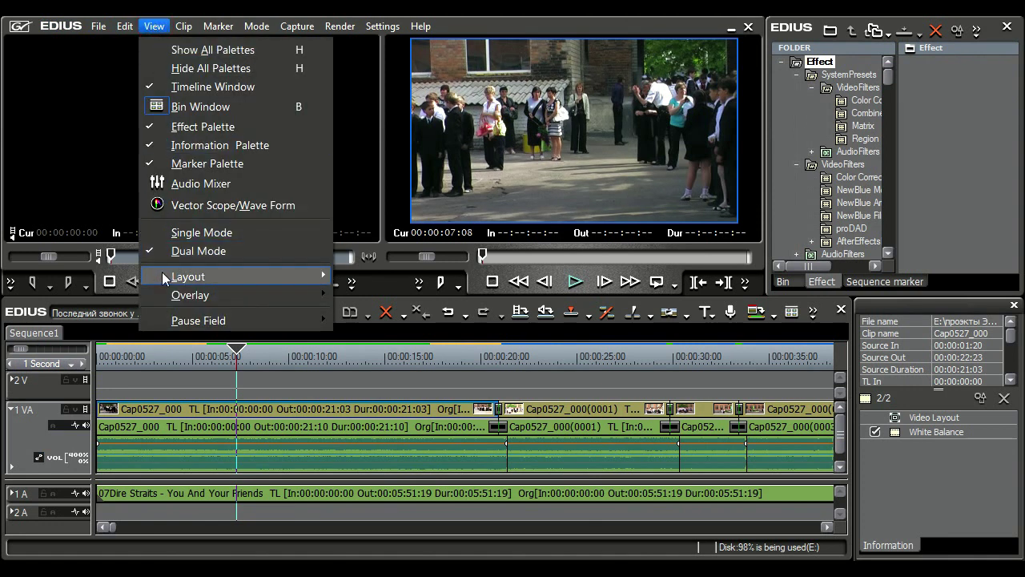
mouse_move(168, 296)
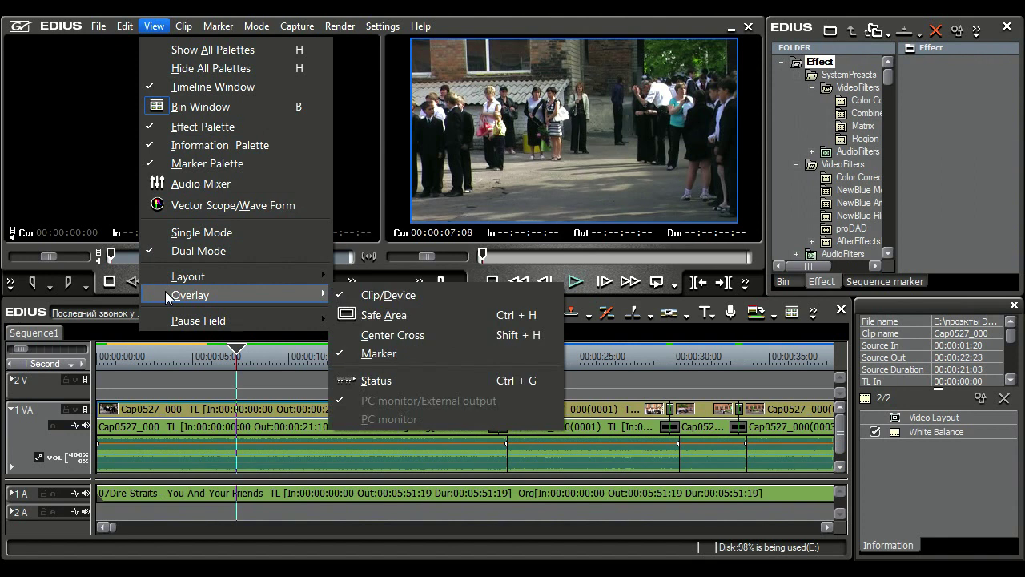
click(383, 380)
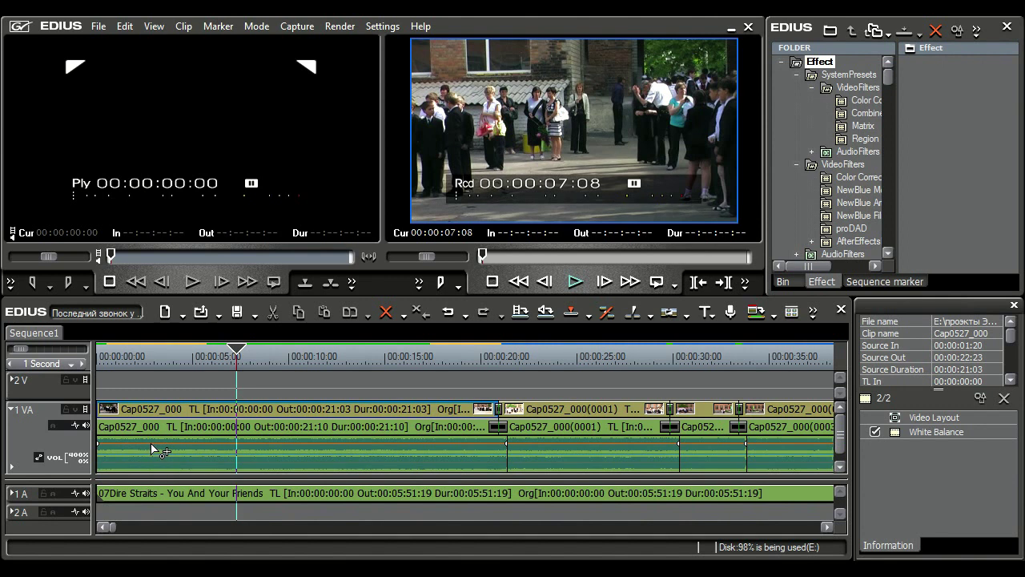
- Add a volume point at about 4 seconds on the first clip's audio and nudge it slightly
mouse_move(152, 448)
click(169, 444)
drag(144, 429, 215, 476)
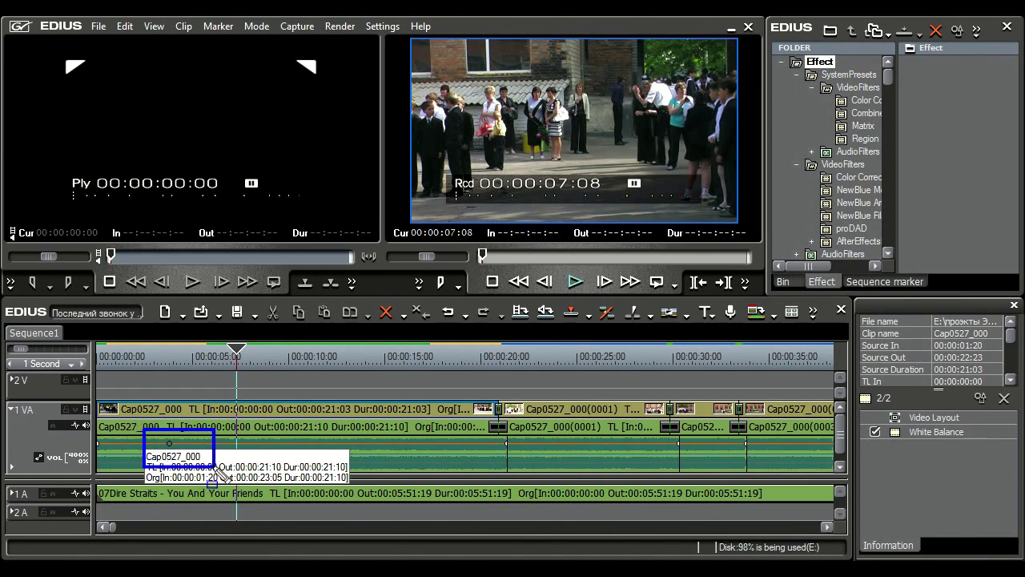
click(427, 460)
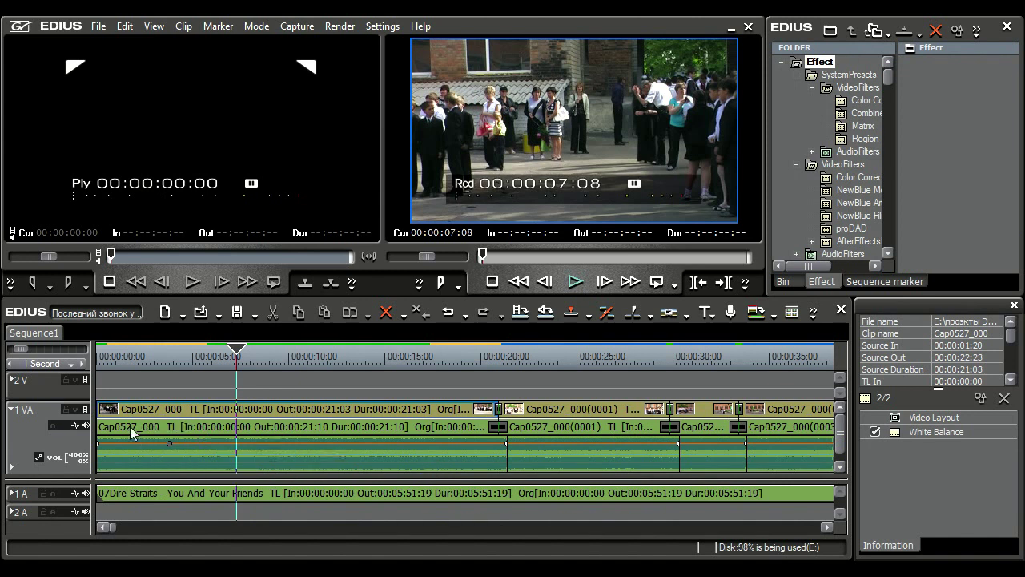
mouse_move(170, 443)
mouse_move(171, 444)
mouse_down()
mouse_move(174, 456)
mouse_move(175, 446)
mouse_up()
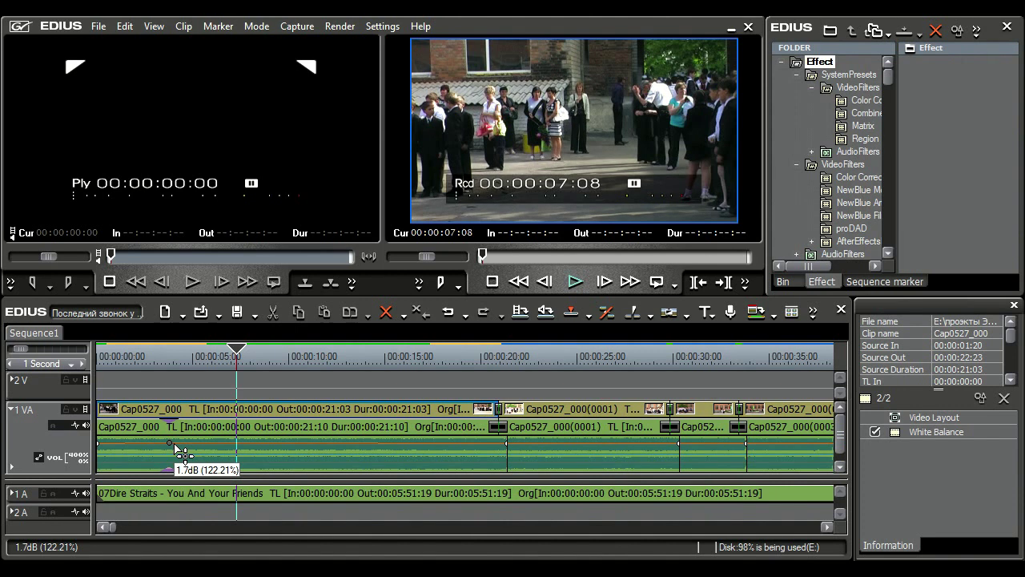
drag(180, 450, 180, 453)
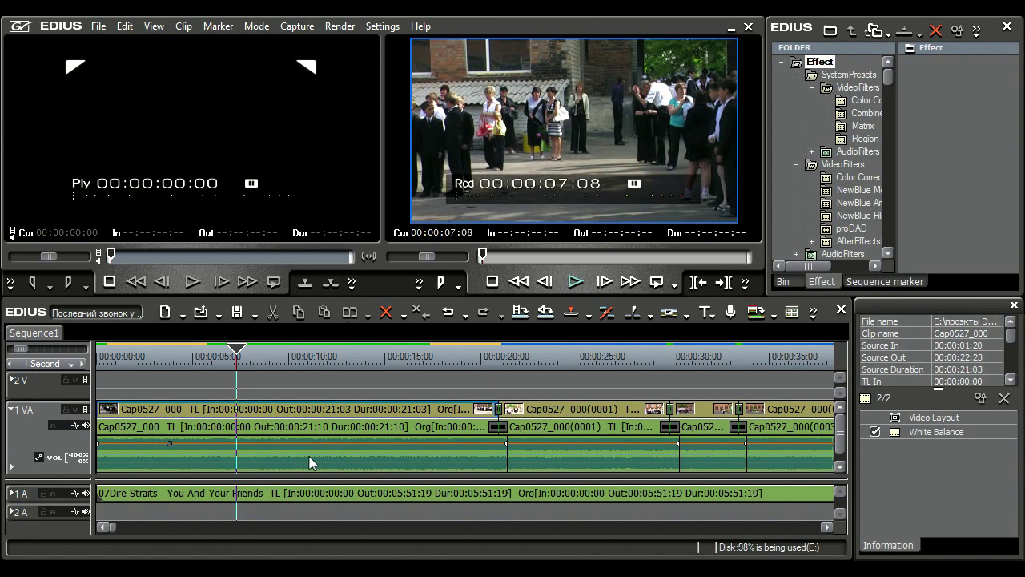
- Add volume points at about 11 and 7 seconds on the first clip, dipping the 7-second point and bringing it back level
click(311, 445)
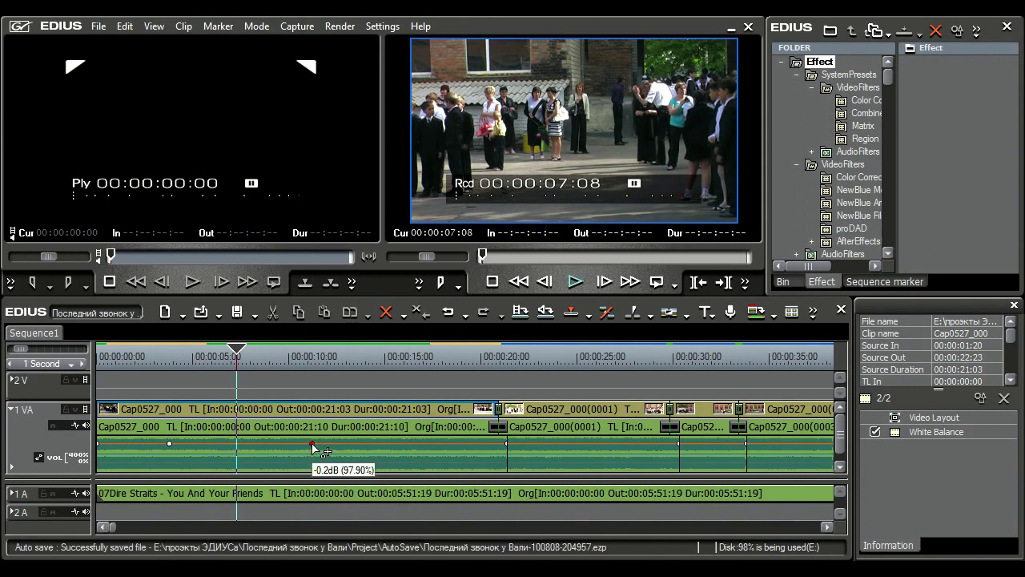
click(236, 444)
mouse_move(236, 443)
mouse_down()
mouse_move(237, 474)
mouse_move(237, 449)
mouse_up()
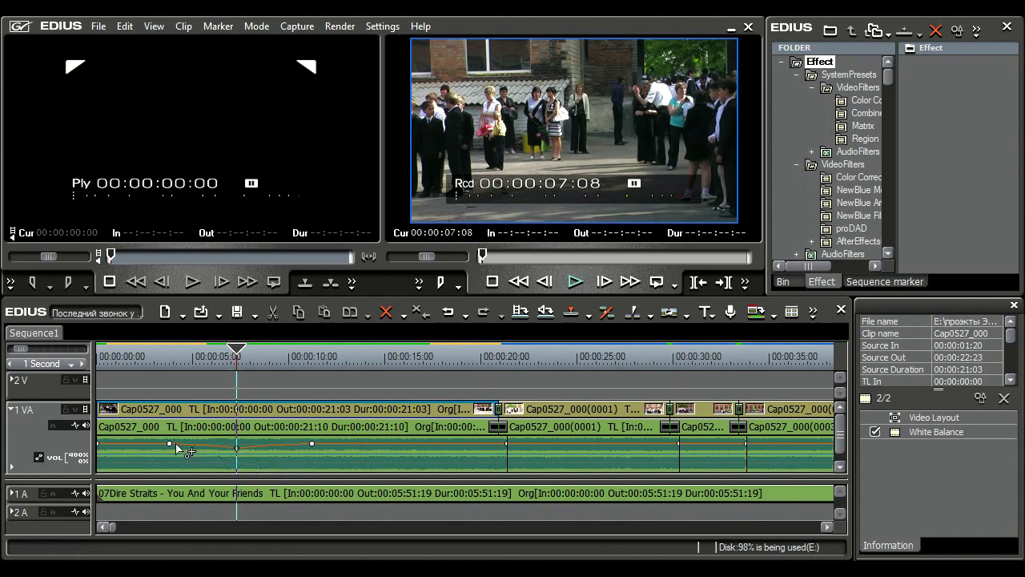
mouse_move(171, 449)
drag(237, 448, 236, 442)
- Switch the 1VA track to pan mode and place a pan point at about 6 seconds, shifted to about L 5%
click(38, 458)
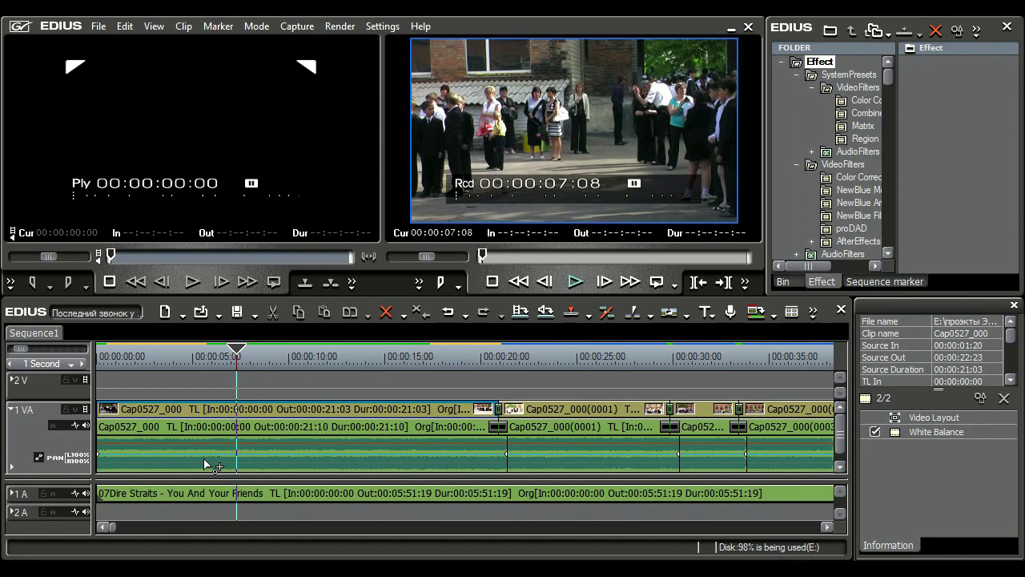
drag(209, 454, 211, 454)
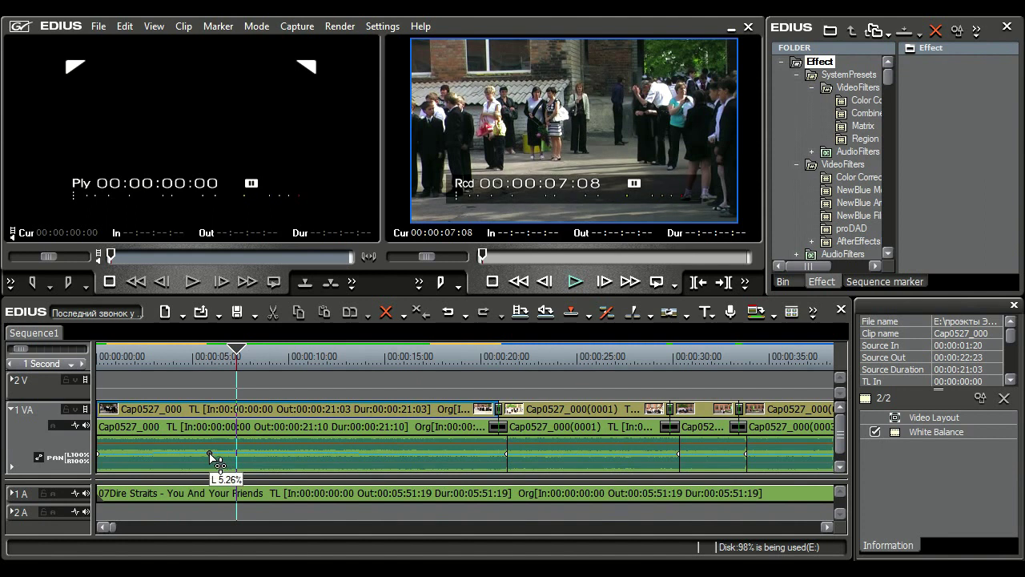
drag(211, 454, 211, 454)
- Delete all volume points on the first clip and lower its whole volume line to 60%
right_click(314, 445)
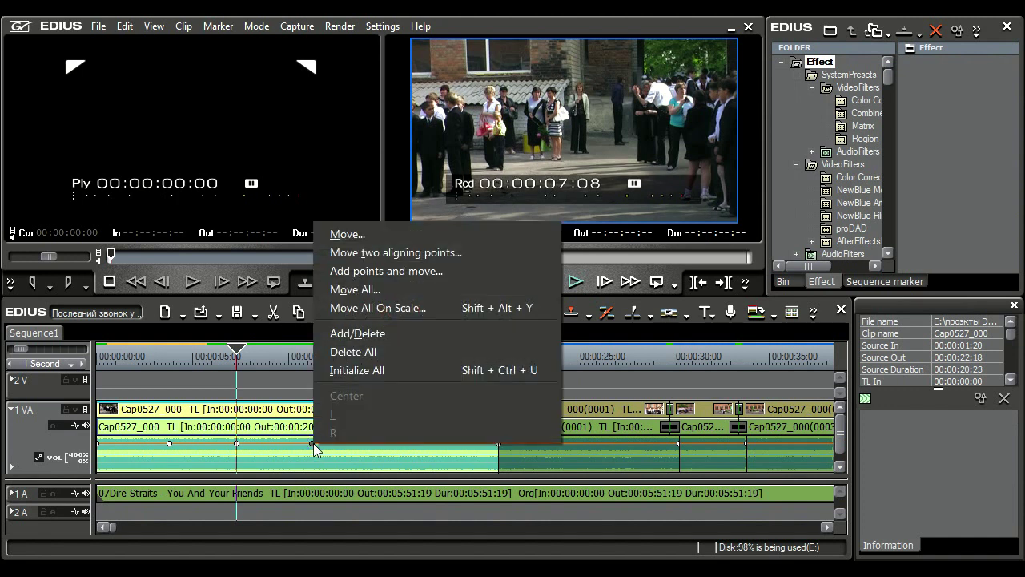
click(367, 351)
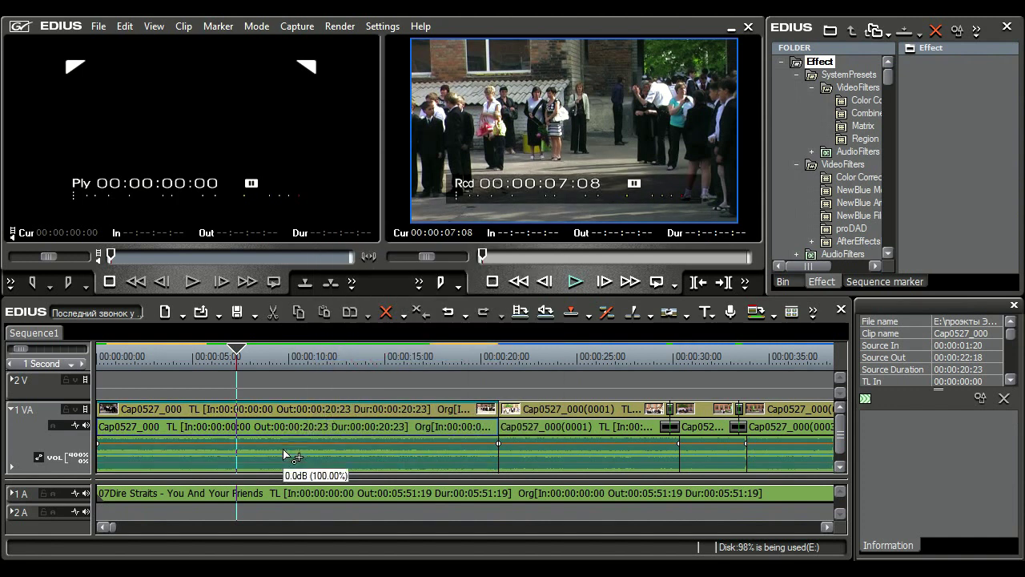
mouse_move(283, 447)
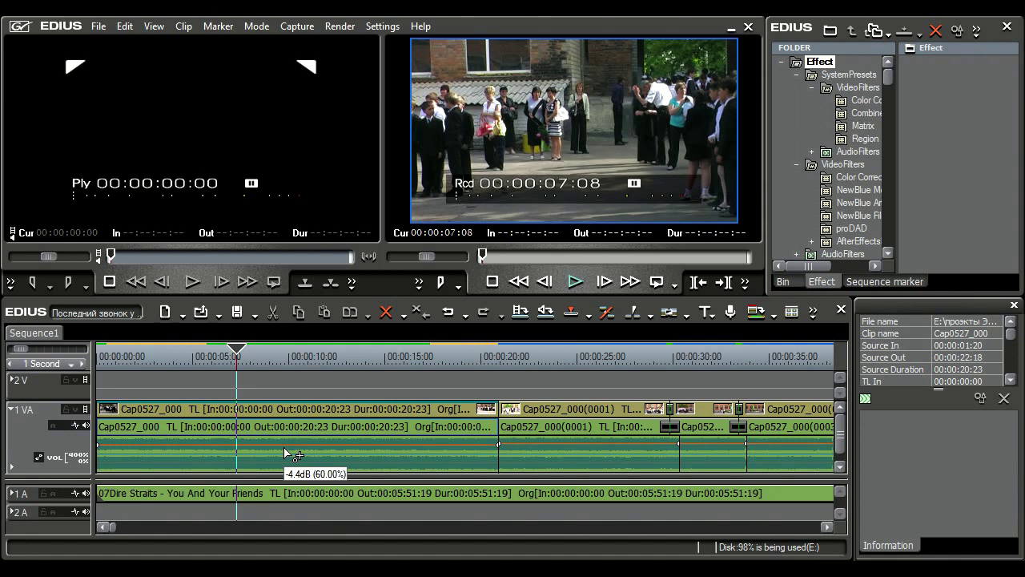
- Use Move All On Scale to set the first clip's volume line to 0.1 dB (101.12%)
right_click(278, 448)
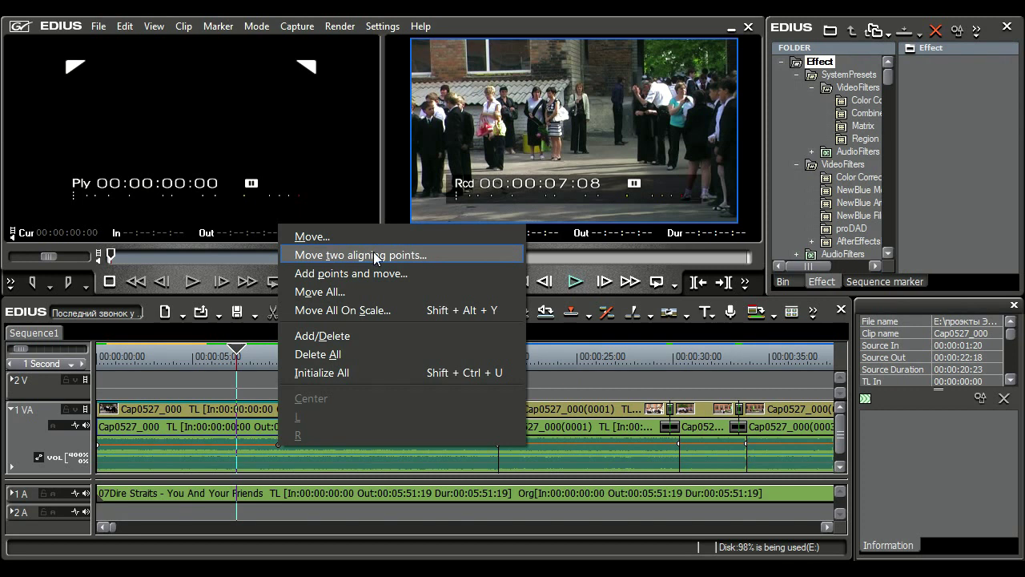
click(380, 311)
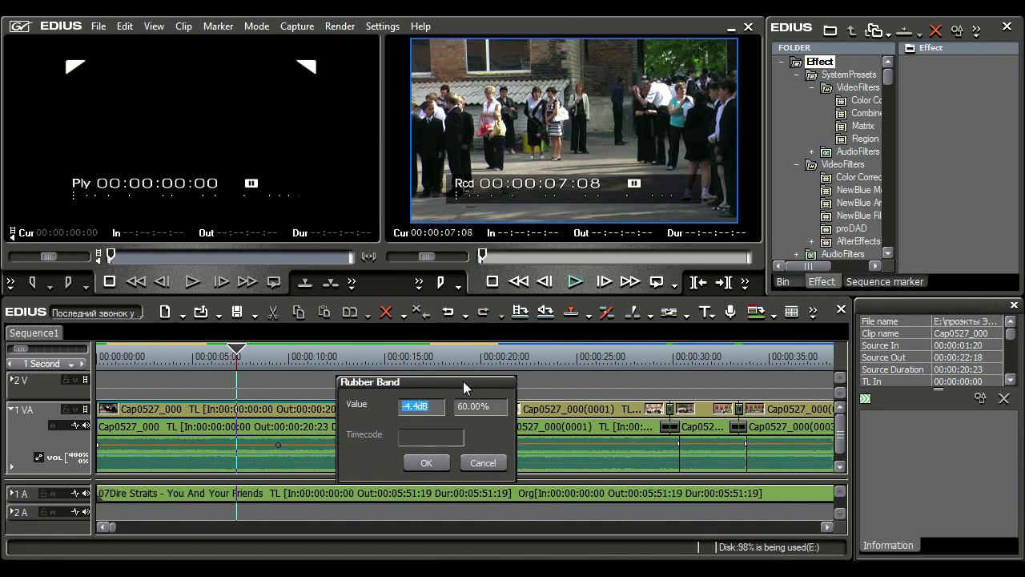
drag(417, 406, 416, 389)
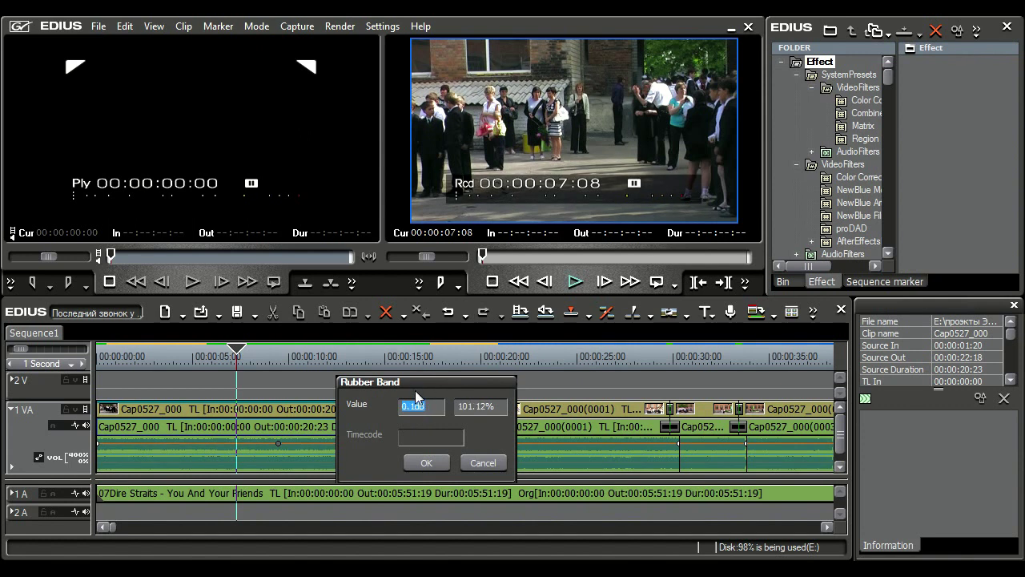
click(427, 463)
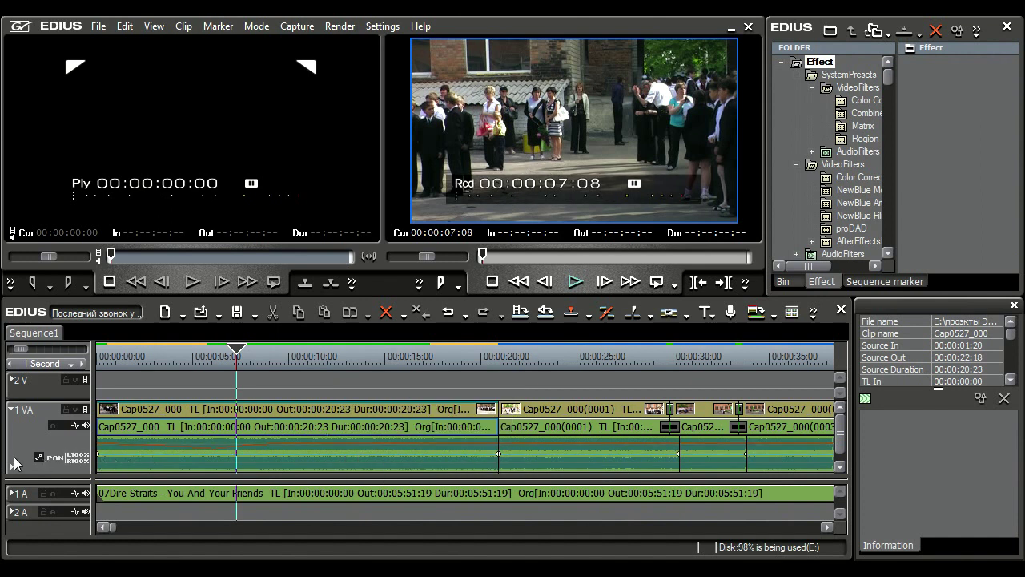
- Cycle the 1VA track's rubber band to pan mode and center the first clip's pan line
click(37, 456)
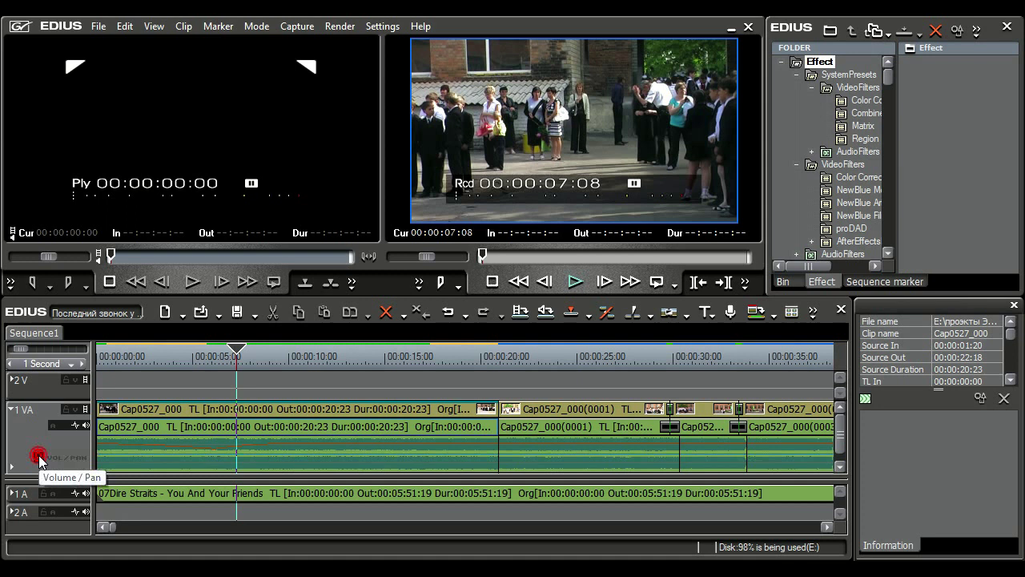
click(38, 456)
click(38, 456)
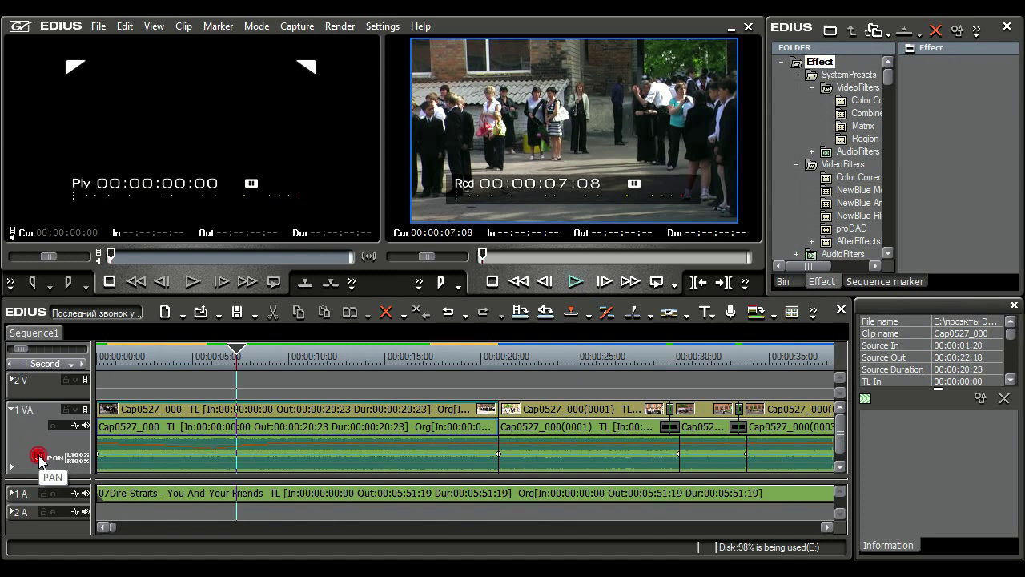
right_click(241, 456)
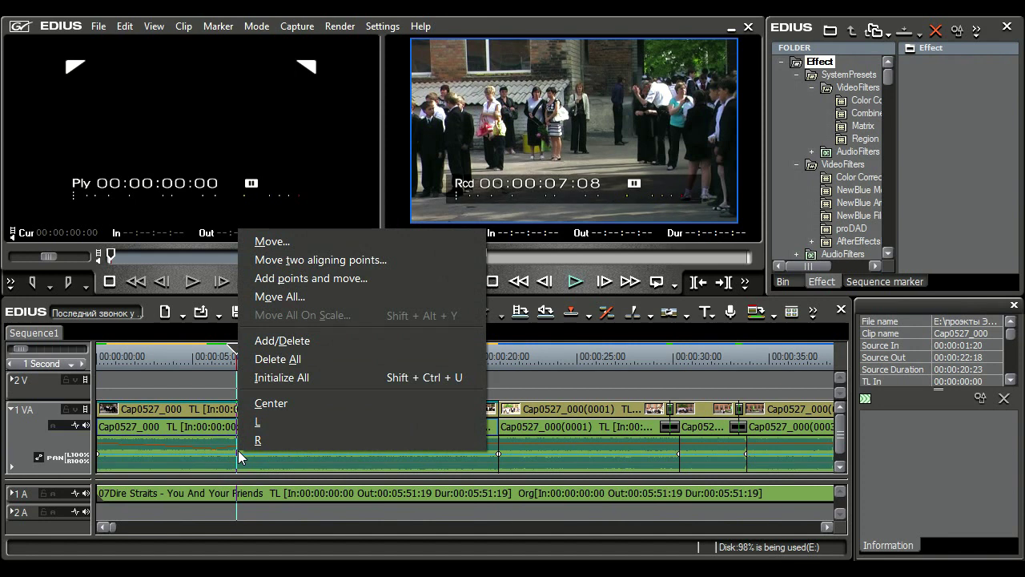
click(286, 405)
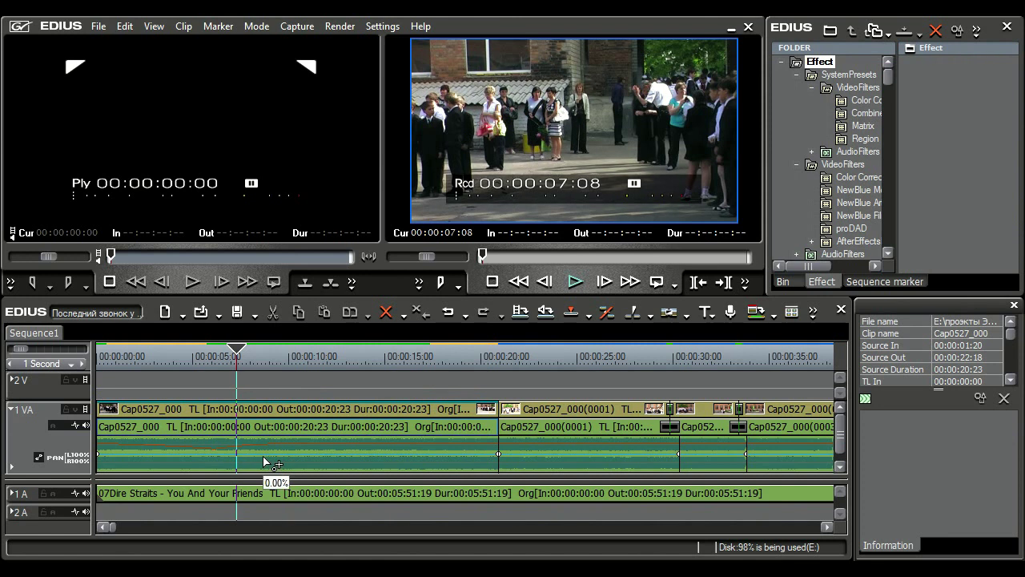
- Return the 1VA track to volume mode and normalize the first clip's audio with an adjusted audio level
key(shift+h)
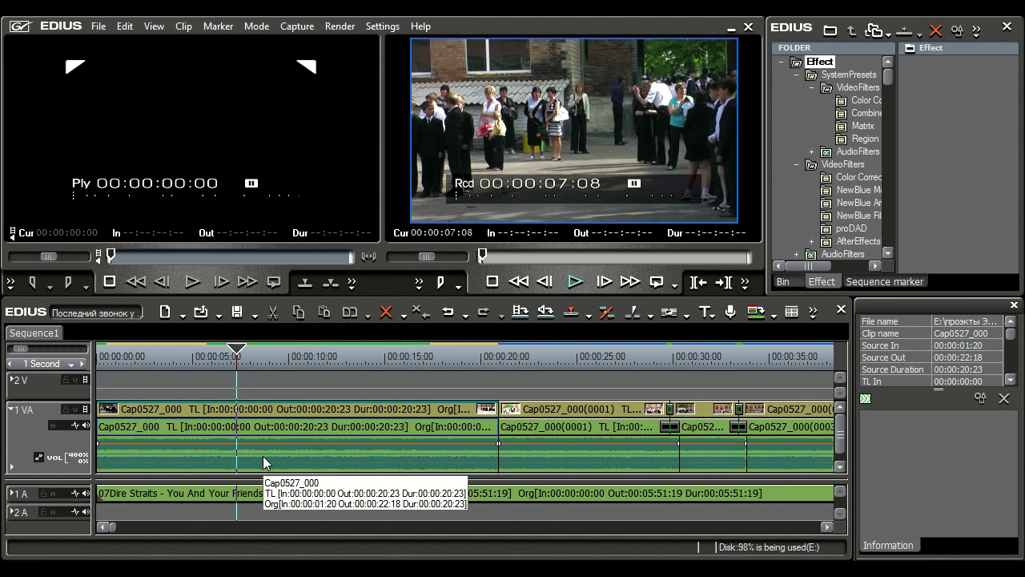
right_click(296, 426)
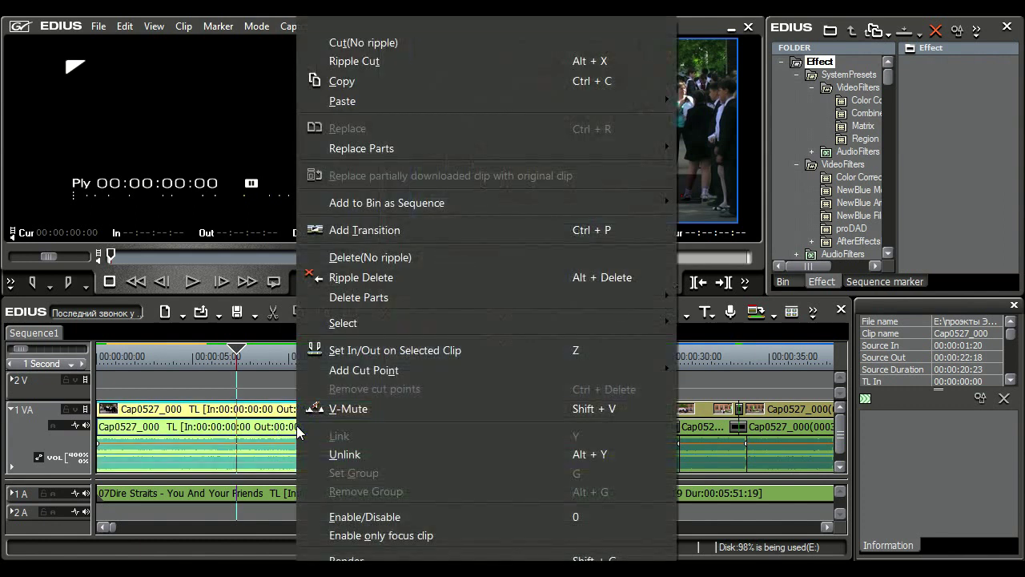
scroll(296, 480, down, 5)
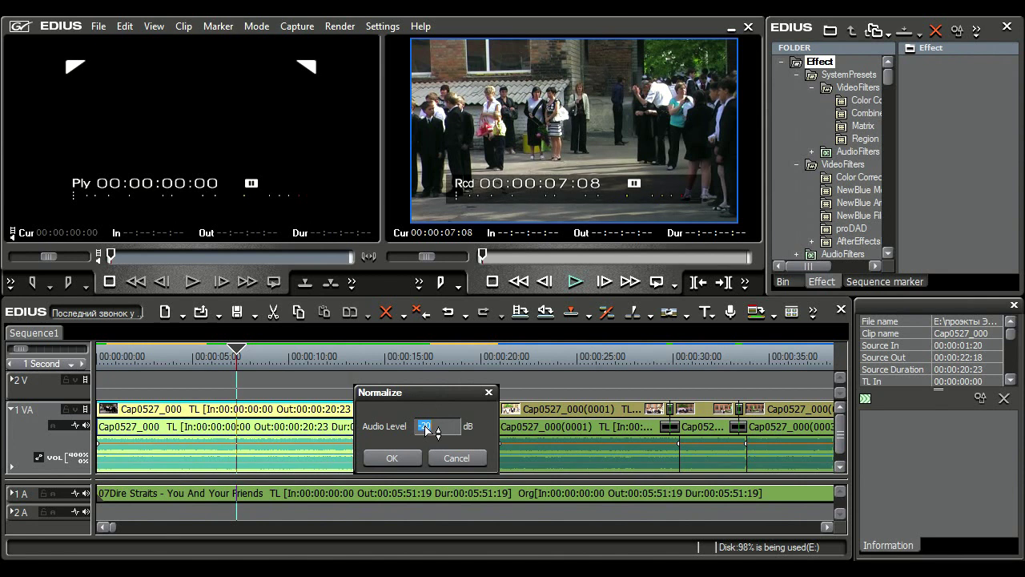
drag(427, 430, 428, 413)
click(392, 457)
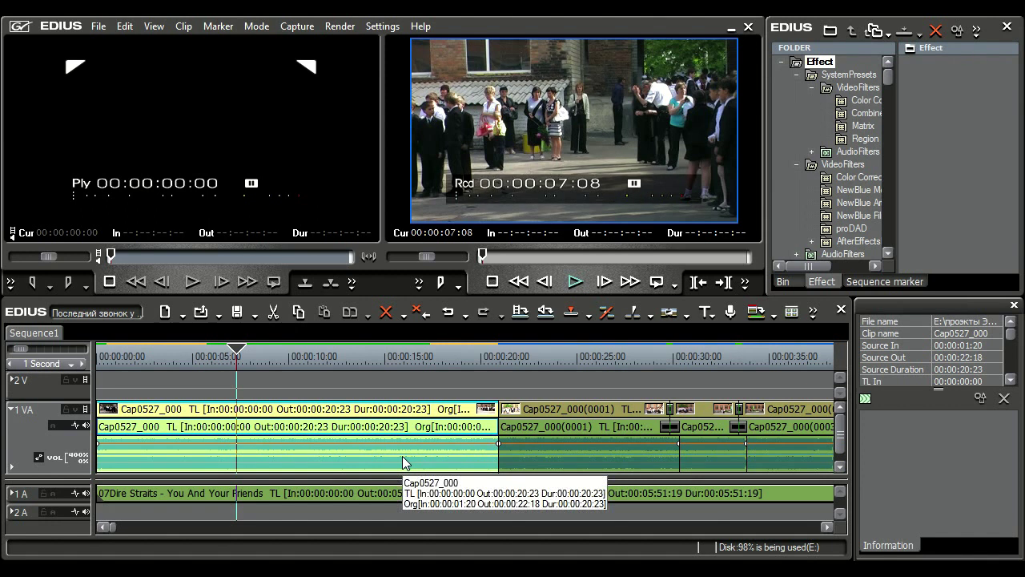
- Collapse the 1VA track's audio waveform and expand the 1A music track
click(329, 412)
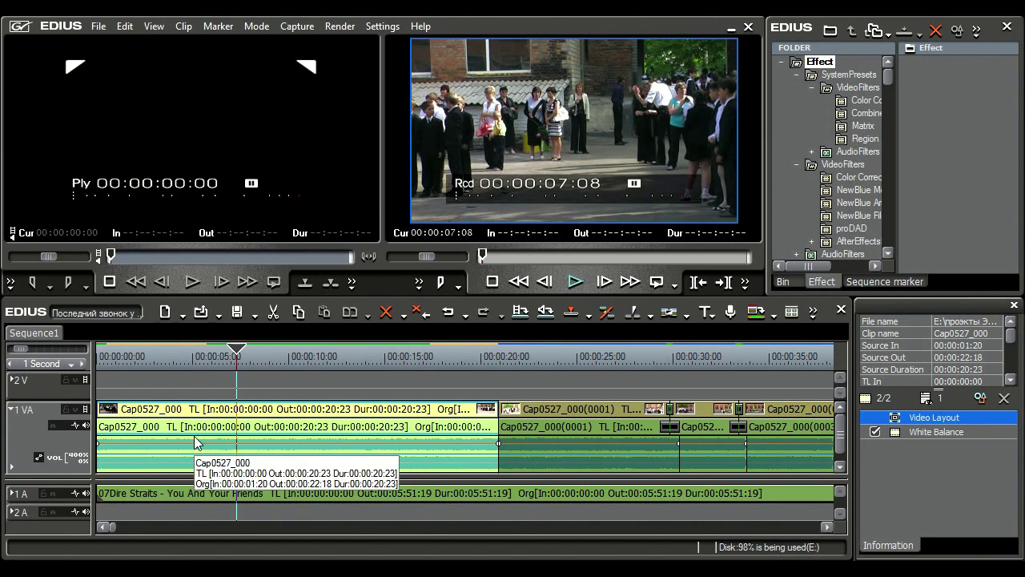
click(11, 410)
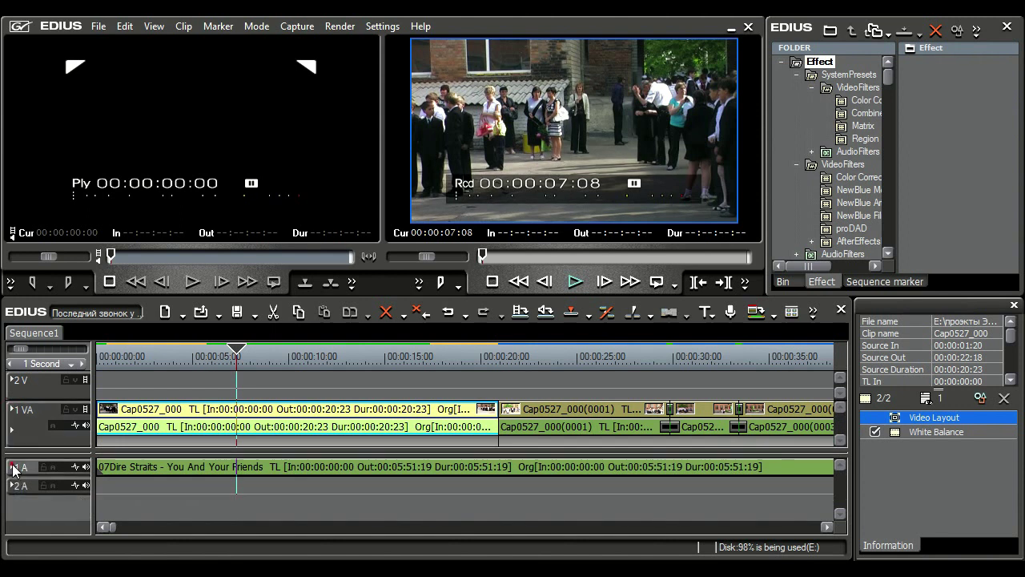
click(12, 467)
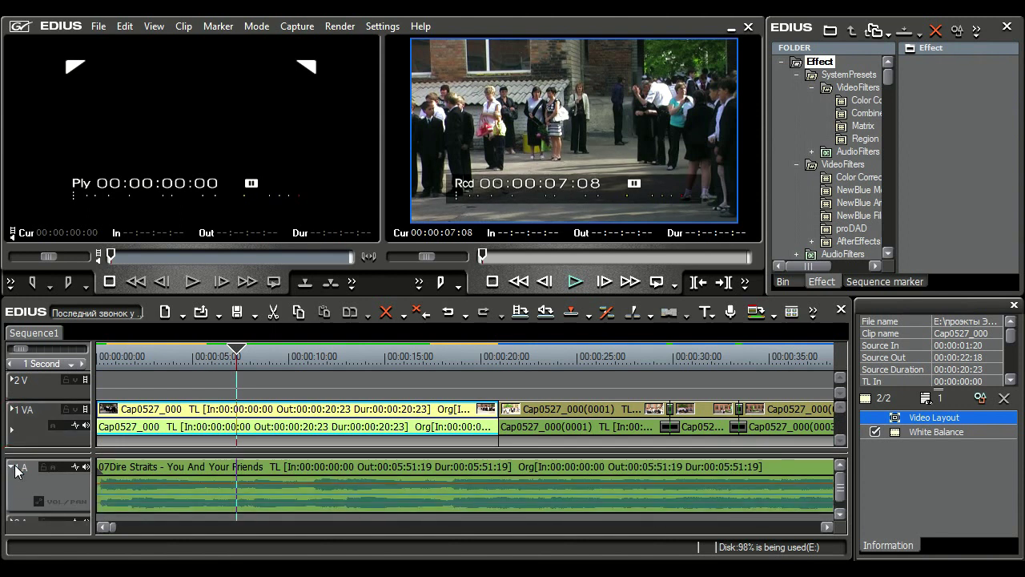
- Switch the 1A music track's rubber band to volume mode and undo the last edit
click(42, 501)
click(253, 469)
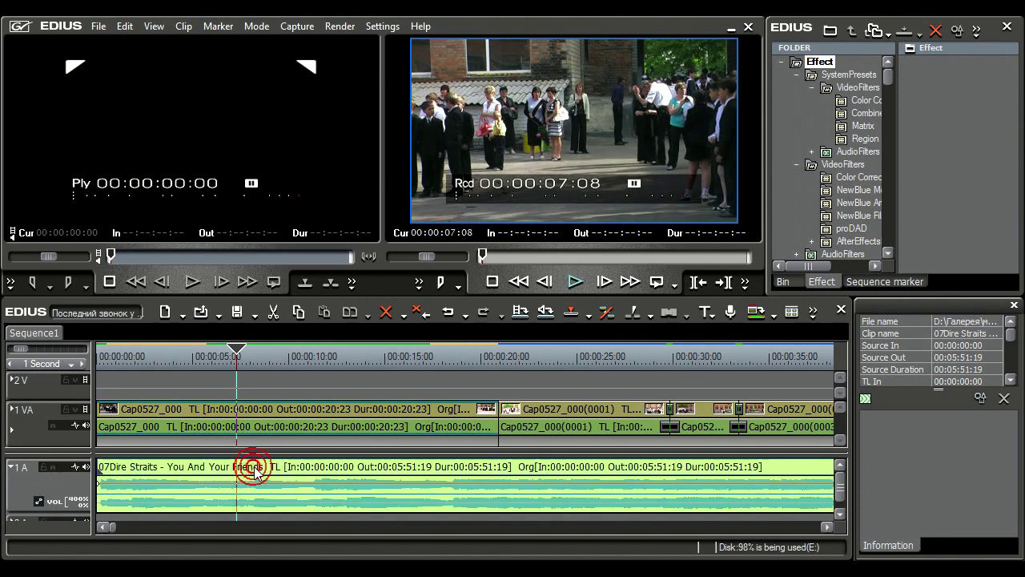
key(ctrl+z)
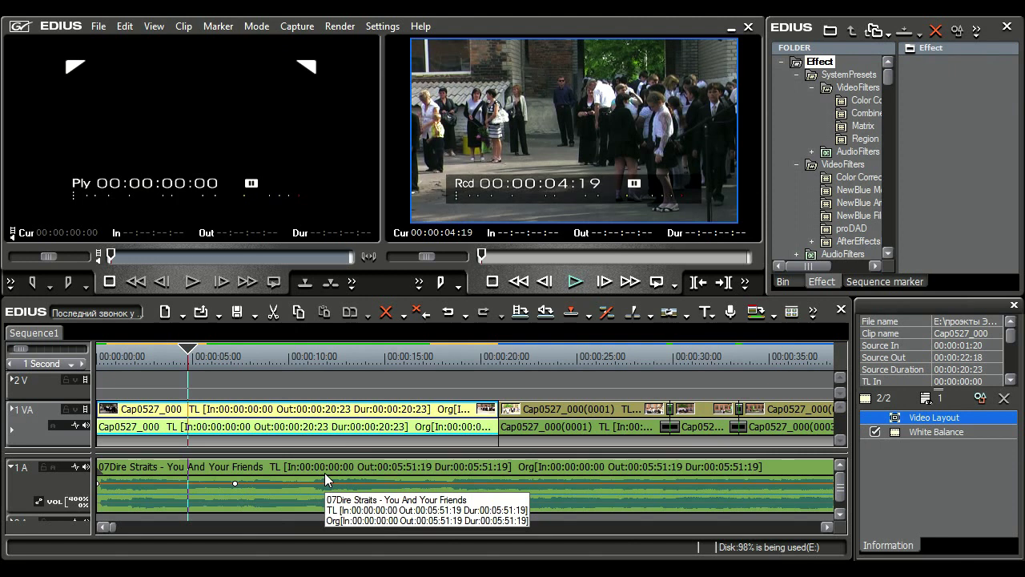
- Open the Audio Mixer and move it towards the middle of the workspace, over the player controls and timeline
click(155, 28)
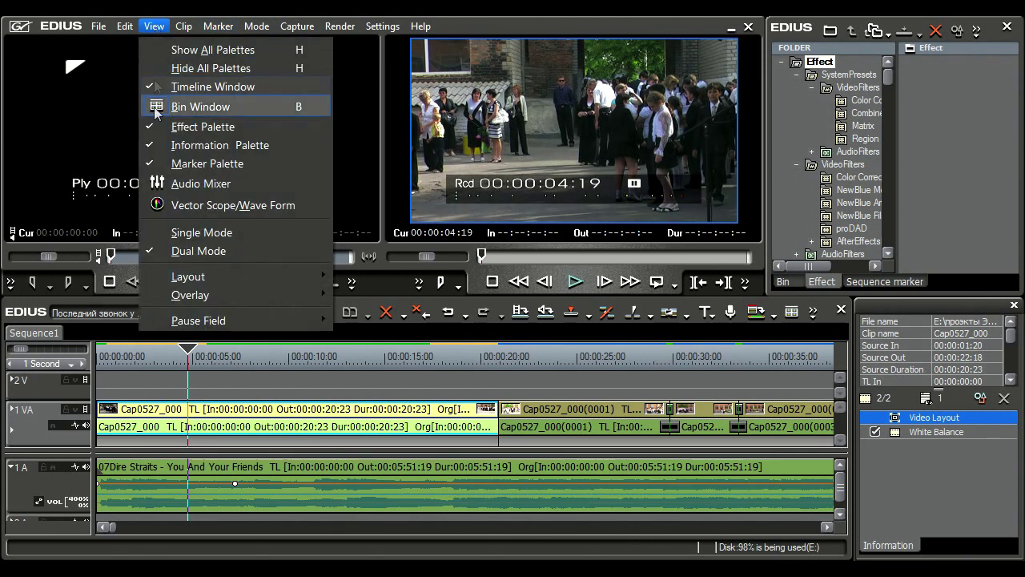
click(157, 184)
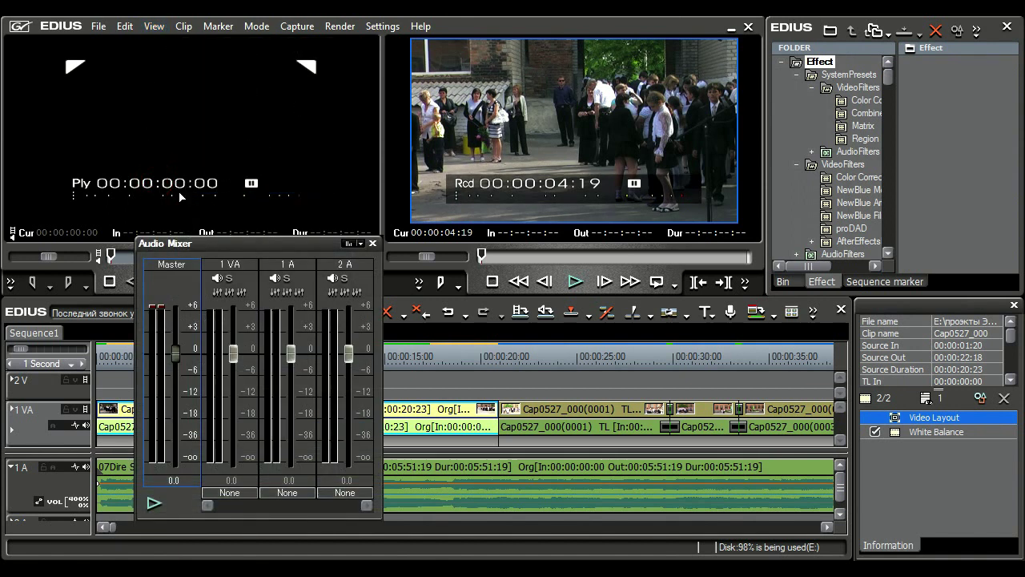
drag(259, 240, 450, 199)
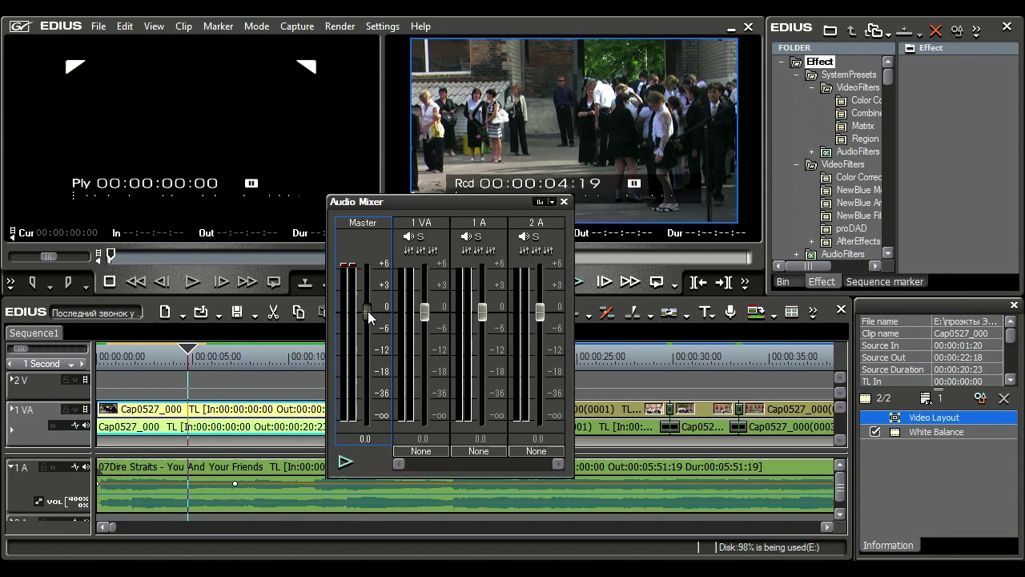
- Set the 1 VA mixer channel's automation mode to Track and move its fader to -0.4
click(428, 329)
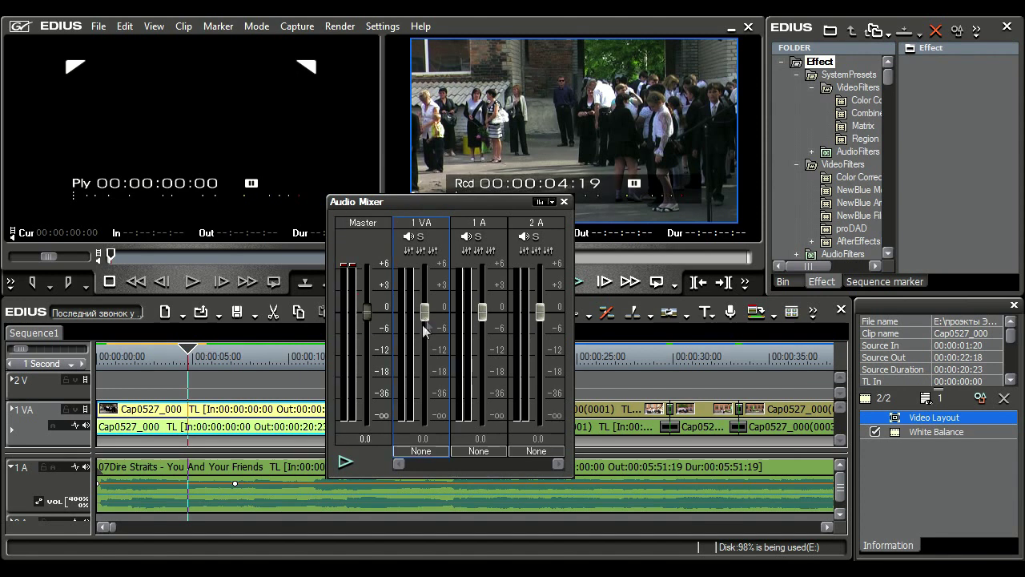
click(425, 452)
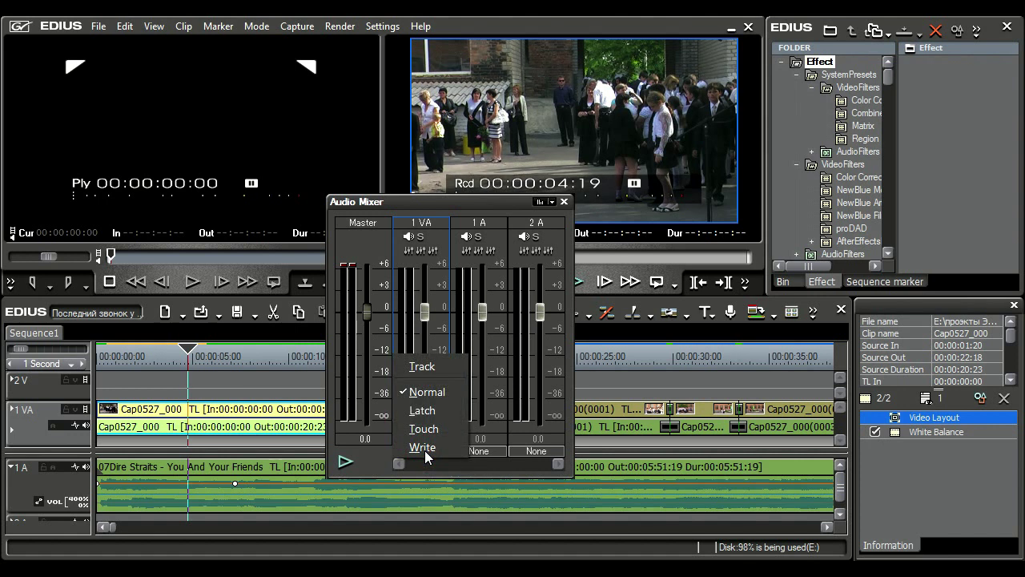
click(421, 366)
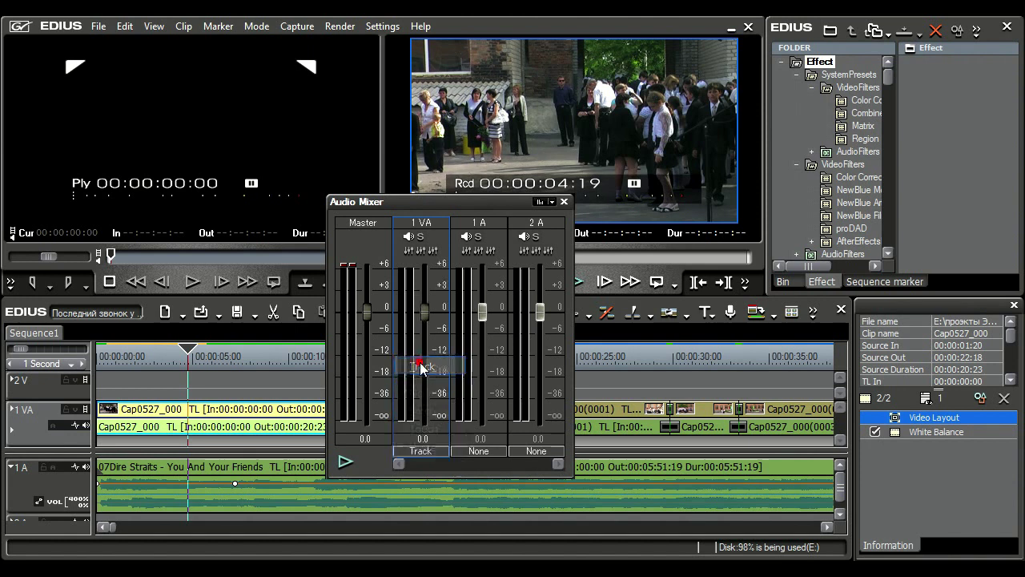
drag(425, 317, 424, 294)
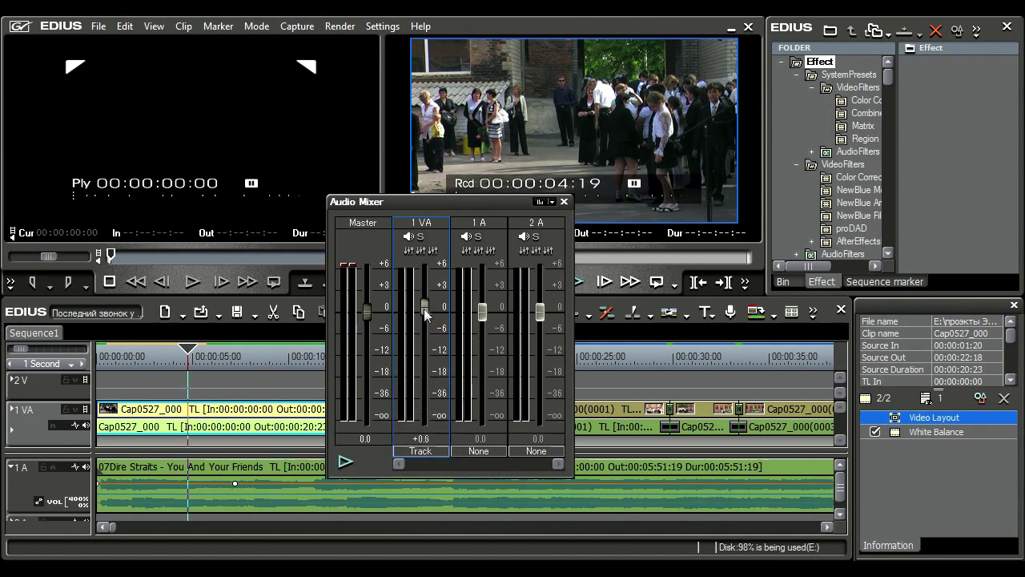
- Set the 1 A mixer channel to Track mode with its fader at -0.2, and bring the 1 VA fader to 0.0
click(479, 449)
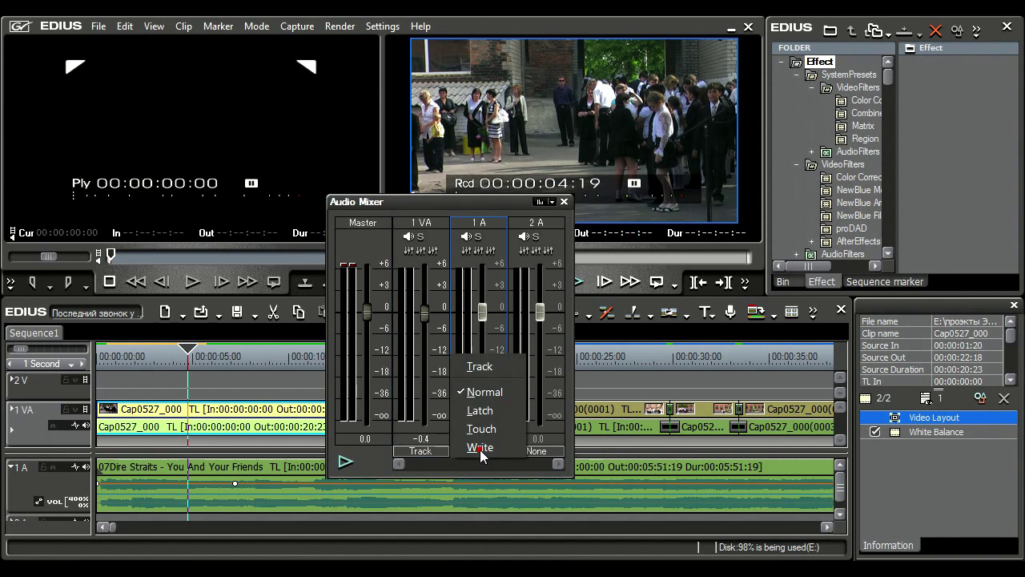
click(466, 367)
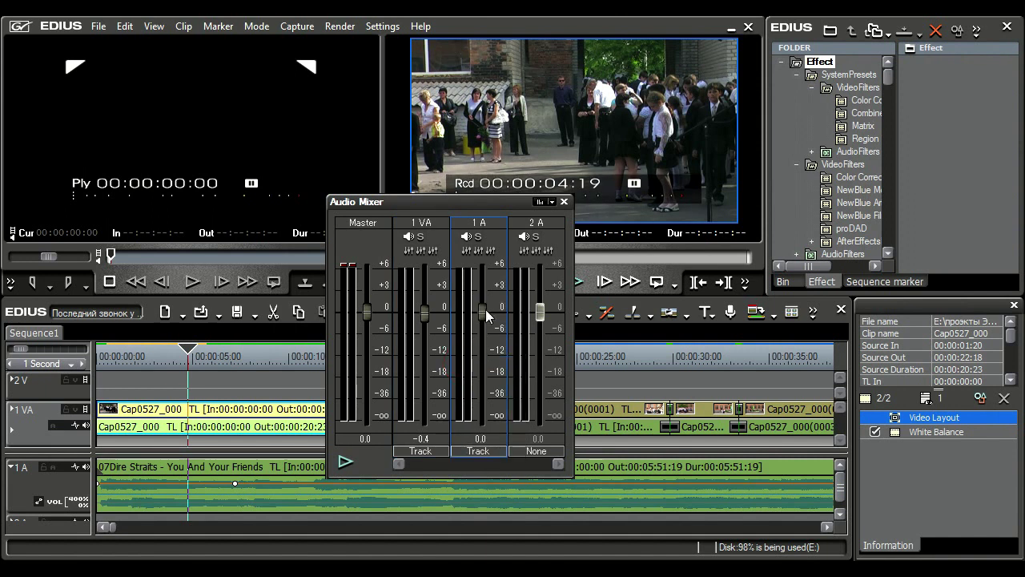
drag(482, 345, 482, 285)
drag(427, 315, 425, 311)
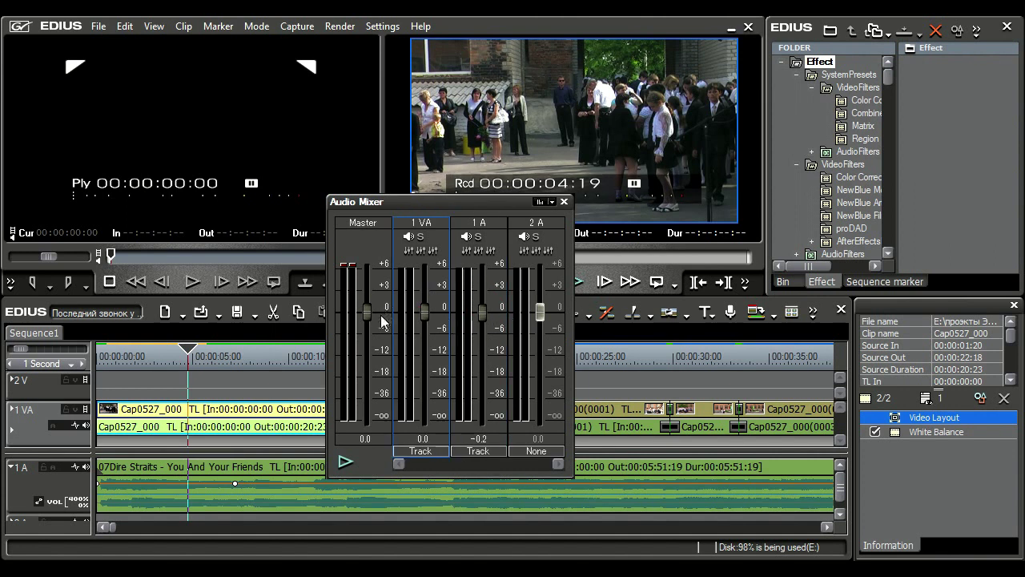
- Mix the audio during timeline playback with 1 VA at -6.0, Master at -2.2 and 1 A at +1.9, and close the mixer
drag(425, 199, 278, 280)
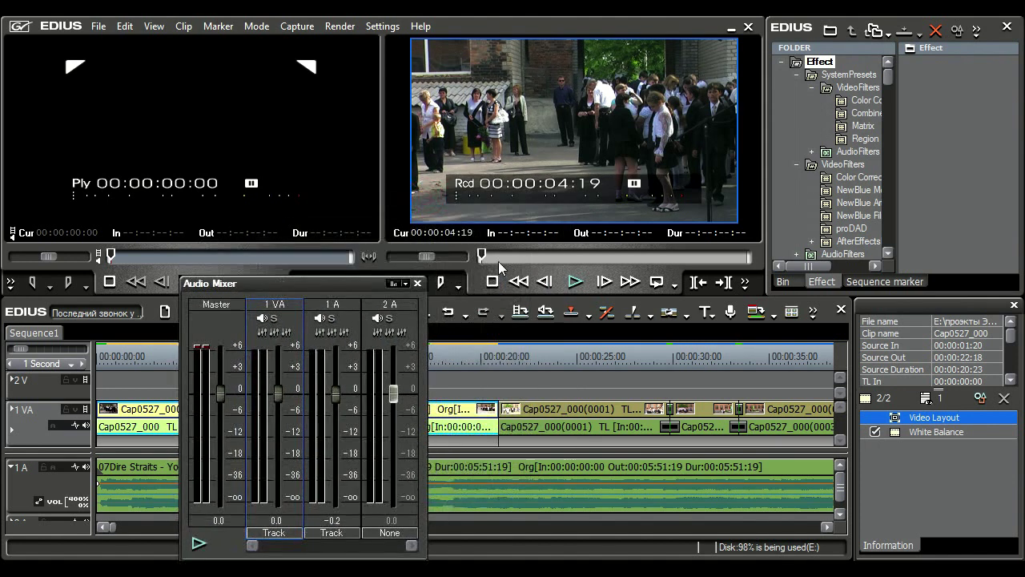
click(575, 282)
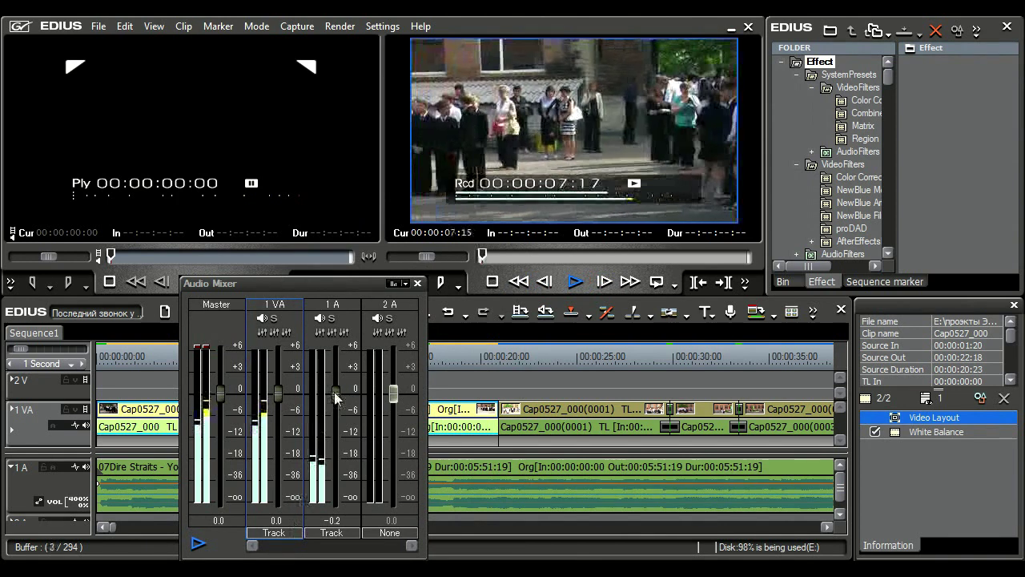
drag(334, 392, 334, 366)
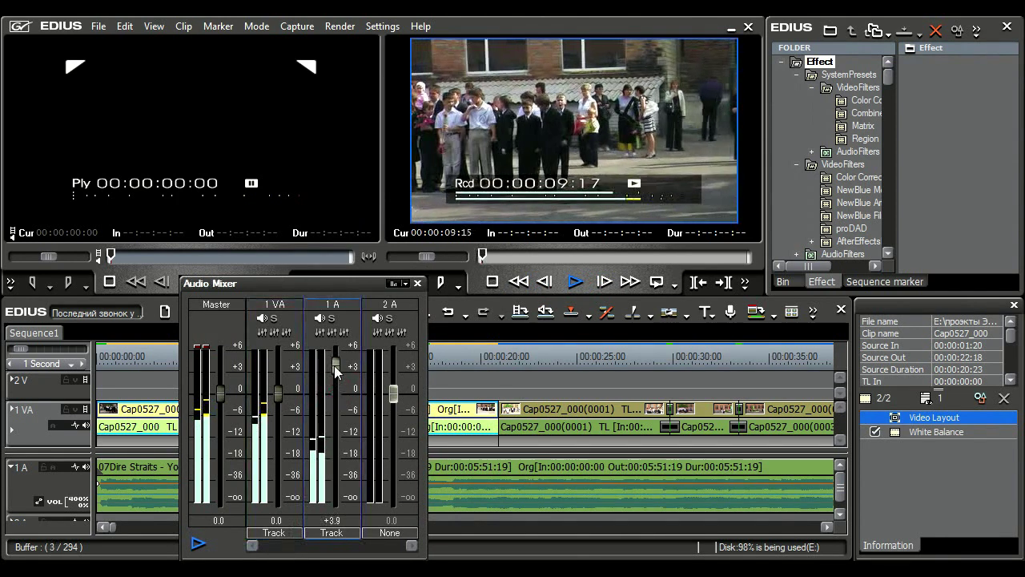
drag(277, 392, 277, 413)
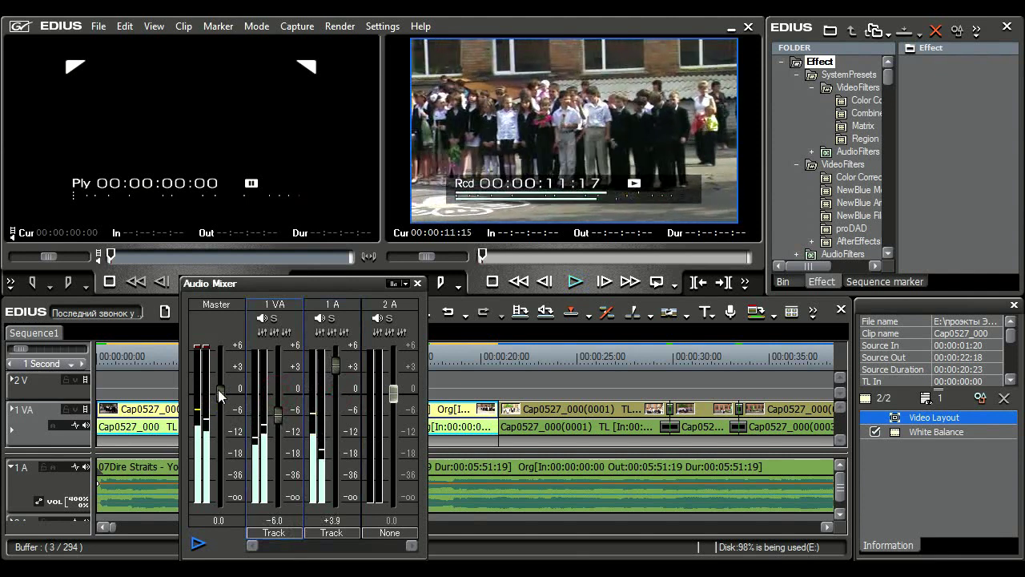
drag(221, 395, 222, 408)
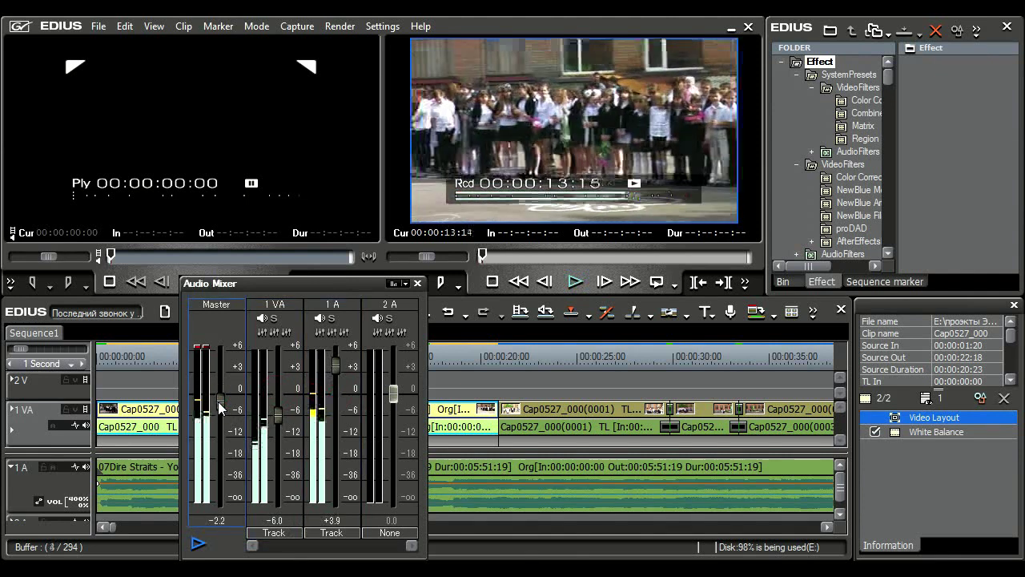
drag(334, 366, 333, 379)
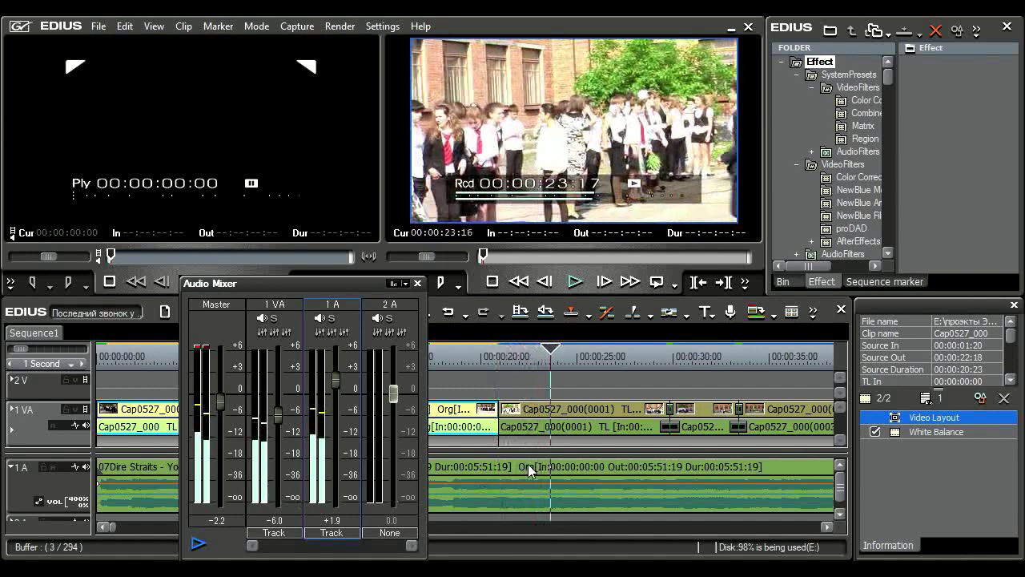
click(575, 281)
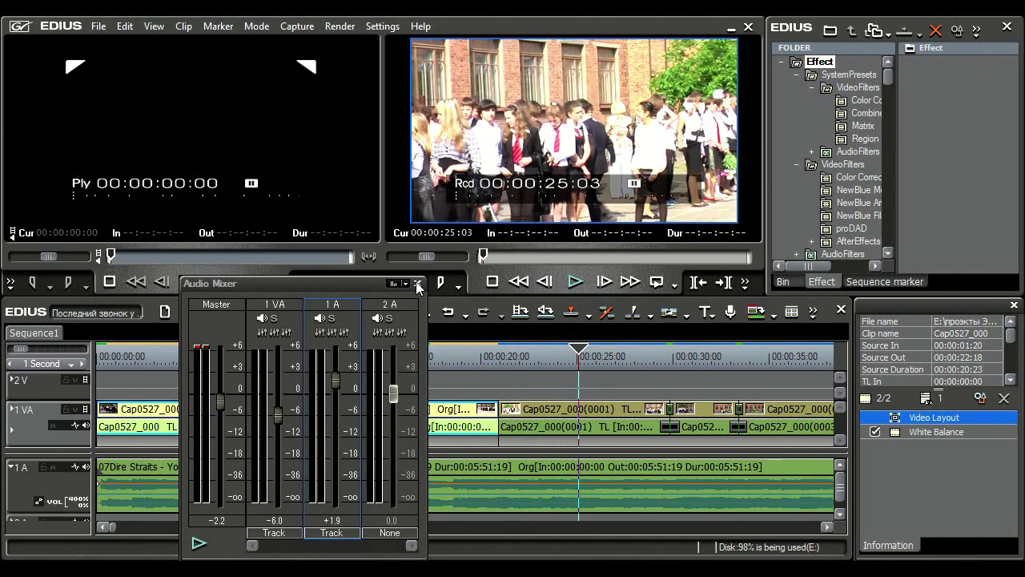
click(417, 283)
- Place the playhead at 00:00:16:01 and open the Voice Over dialog, moving it so all its settings are visible
click(403, 355)
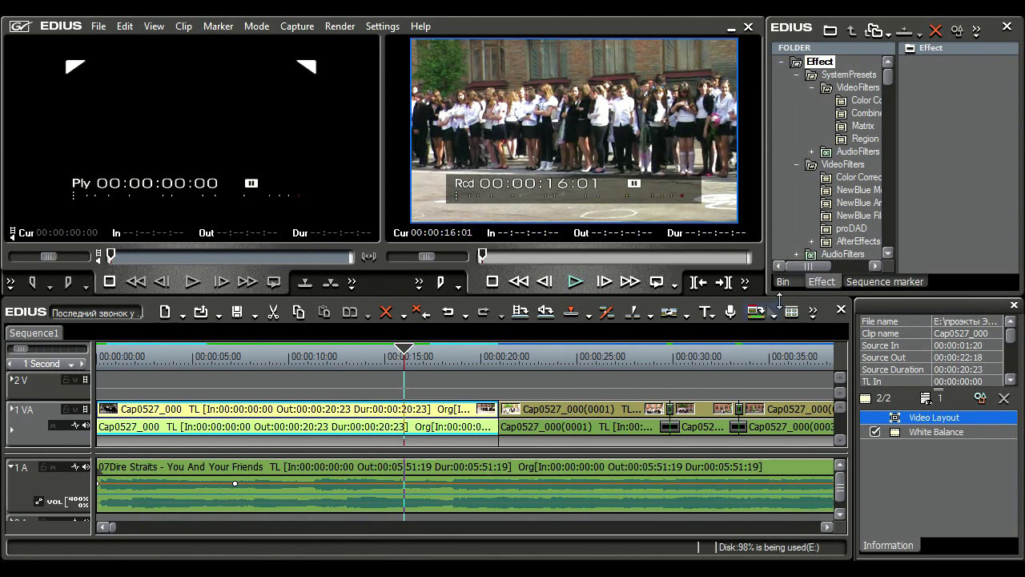
click(730, 315)
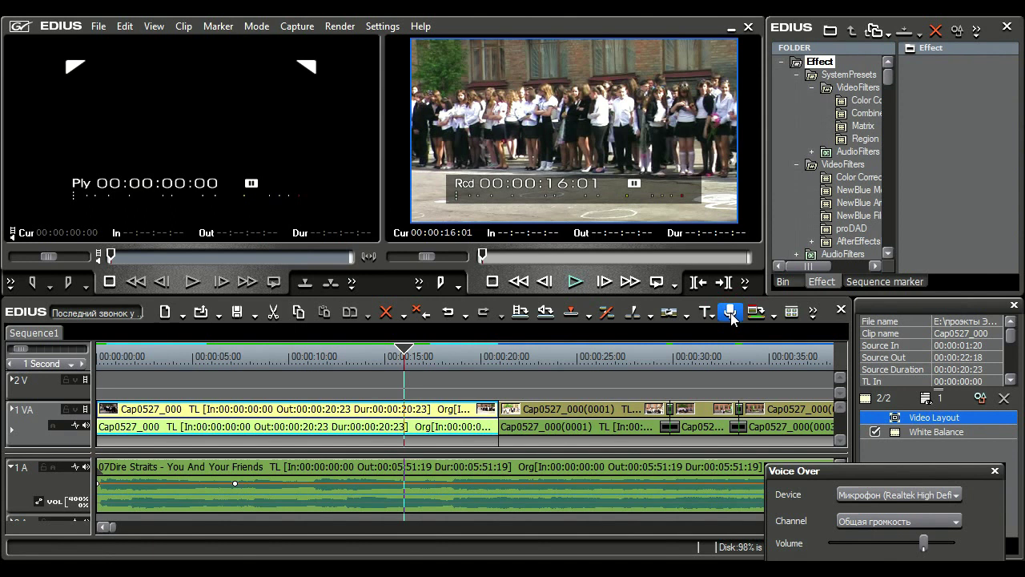
drag(867, 471, 844, 224)
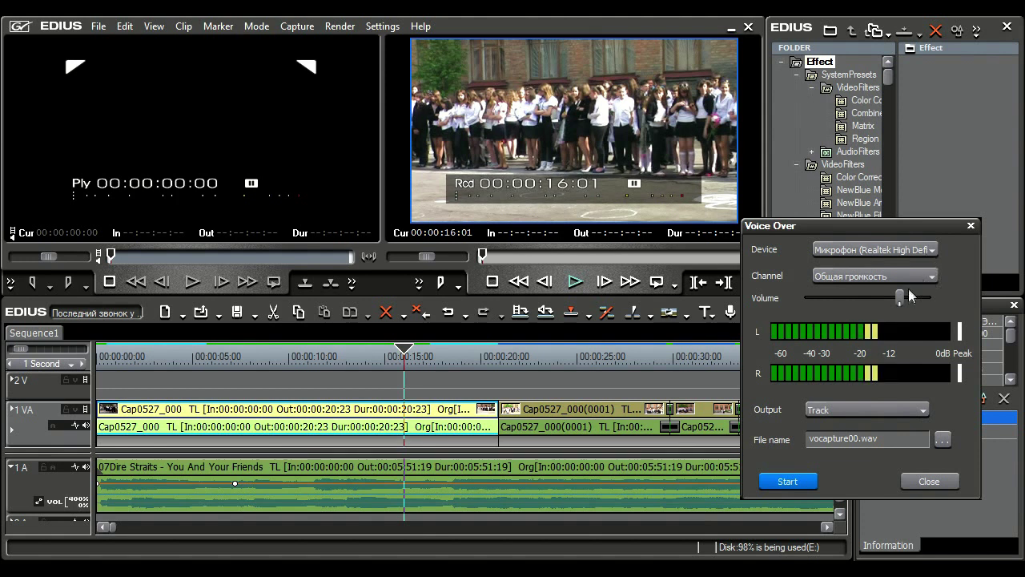
- Lower the Voice Over recording volume slightly and choose Track as the output
mouse_move(901, 297)
mouse_down()
mouse_move(853, 298)
mouse_move(894, 302)
mouse_up()
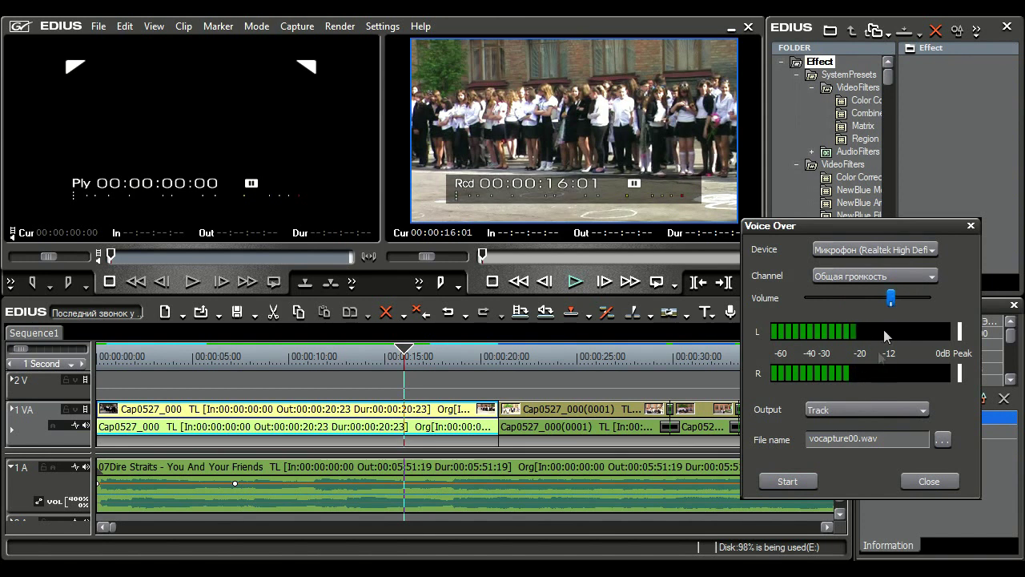
click(923, 409)
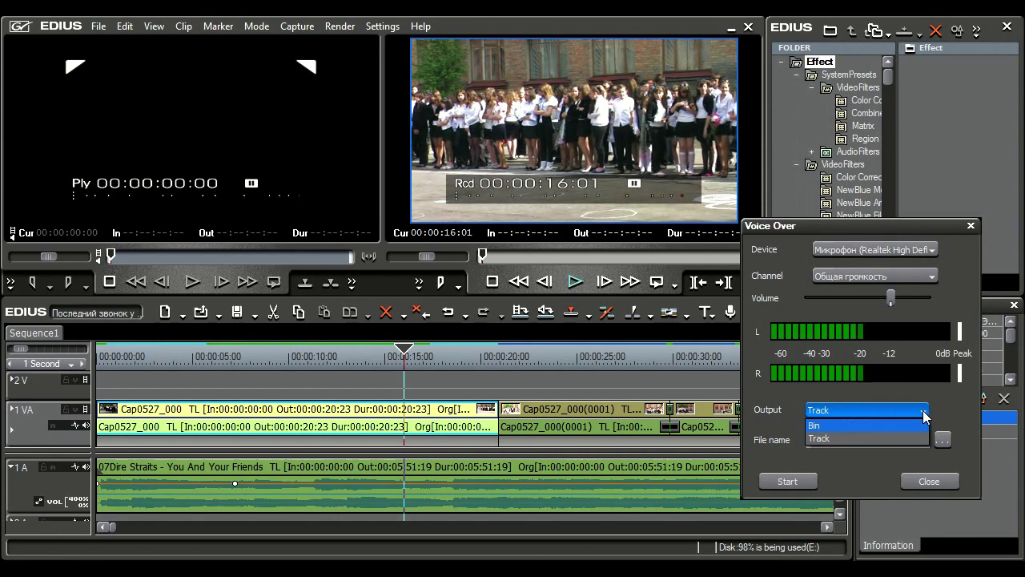
click(882, 410)
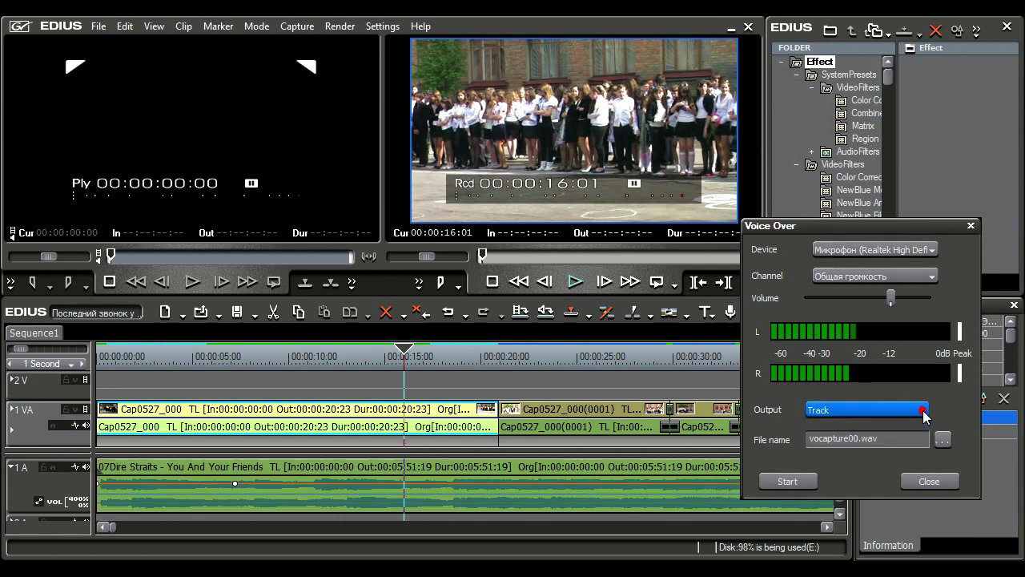
- Record a trial voice-over from 00:00:16:01 and discard the recorded Wave file
click(787, 480)
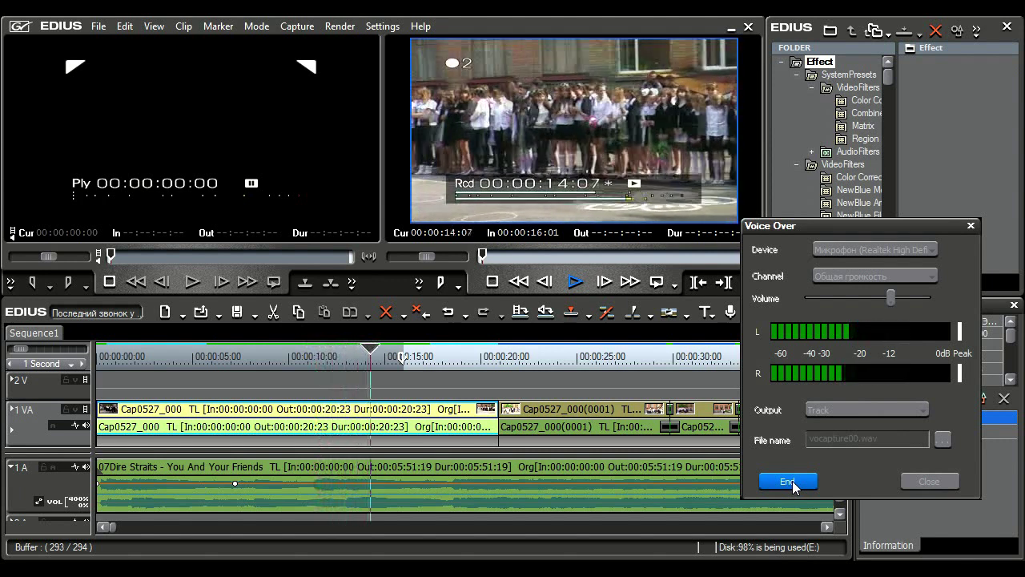
click(792, 481)
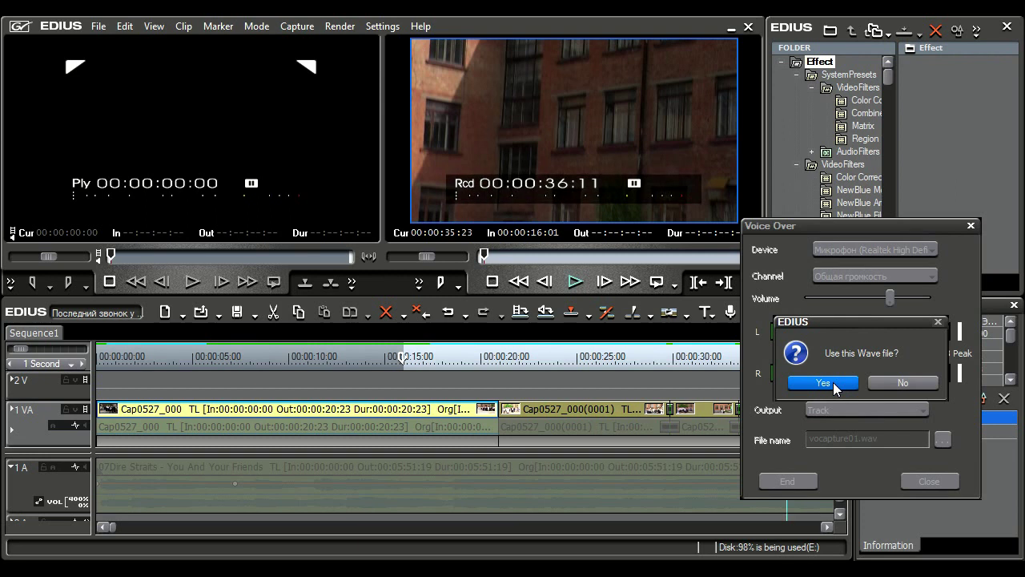
click(905, 381)
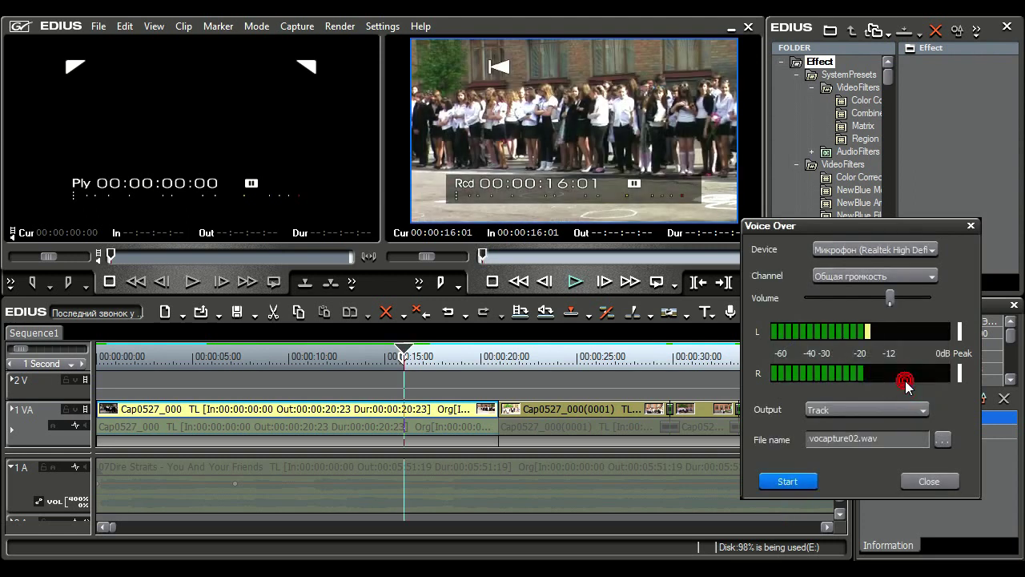